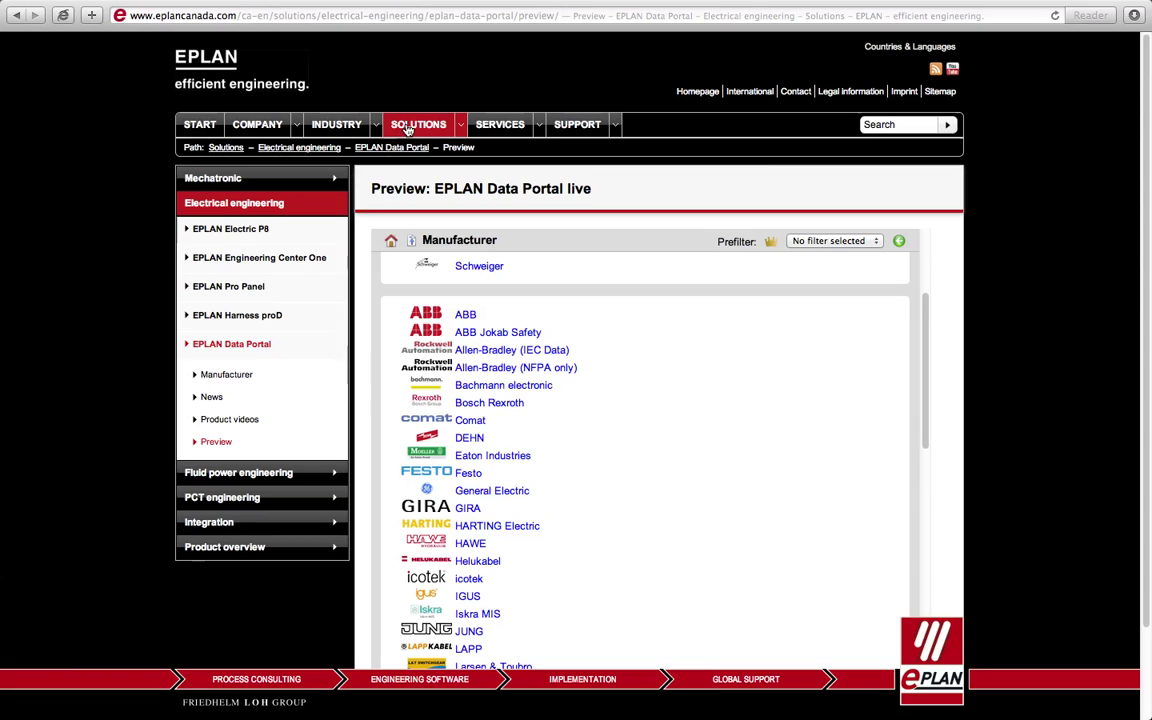
# Step: On the EPLAN Canada site, go to Solutions > Electrical engineering > EPLAN Data Portal > Manufacturer
pyautogui.click(407, 127)
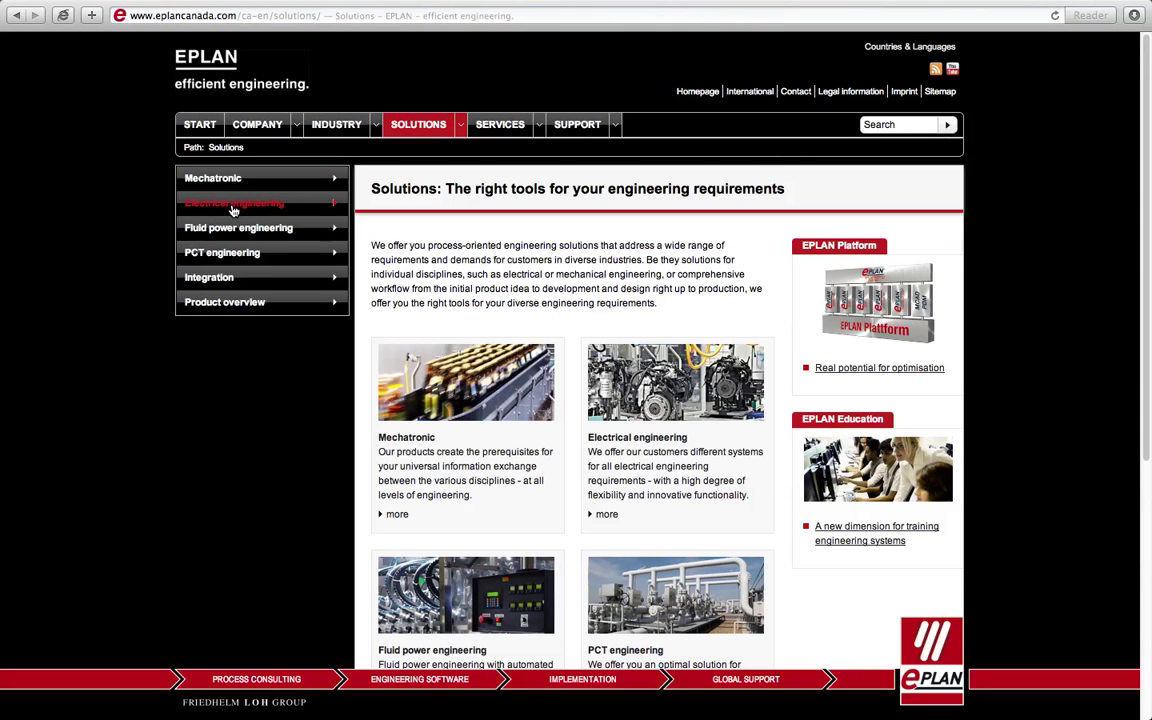
pyautogui.click(233, 205)
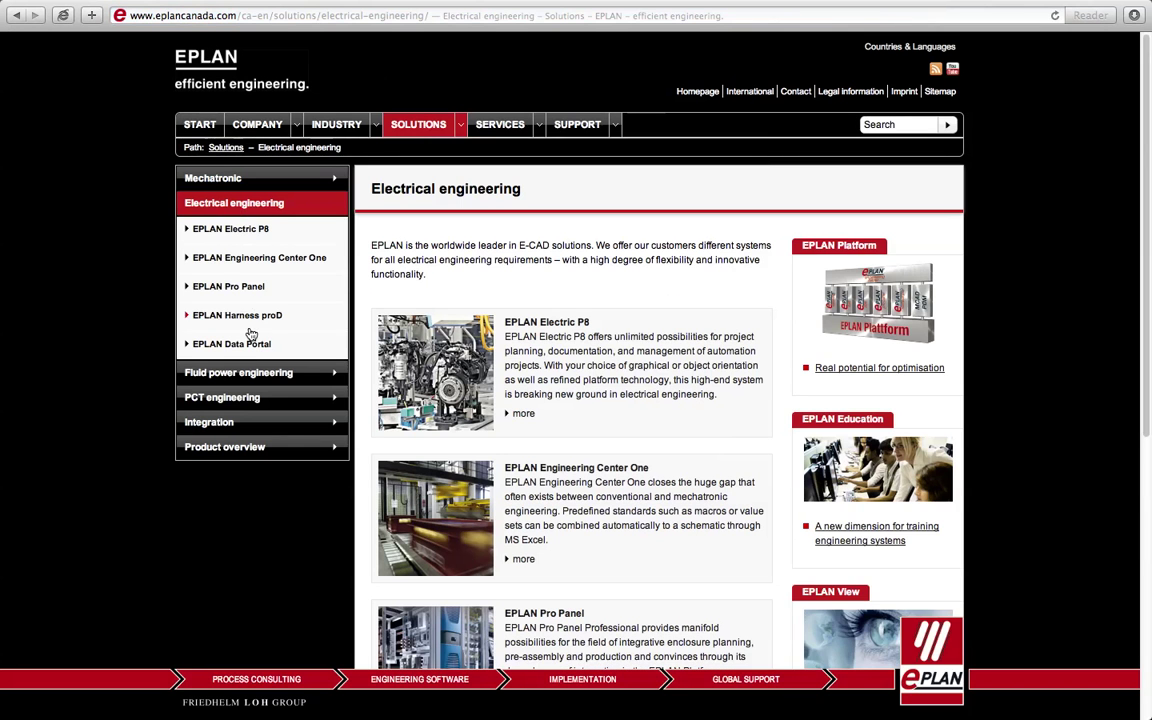
pyautogui.click(249, 344)
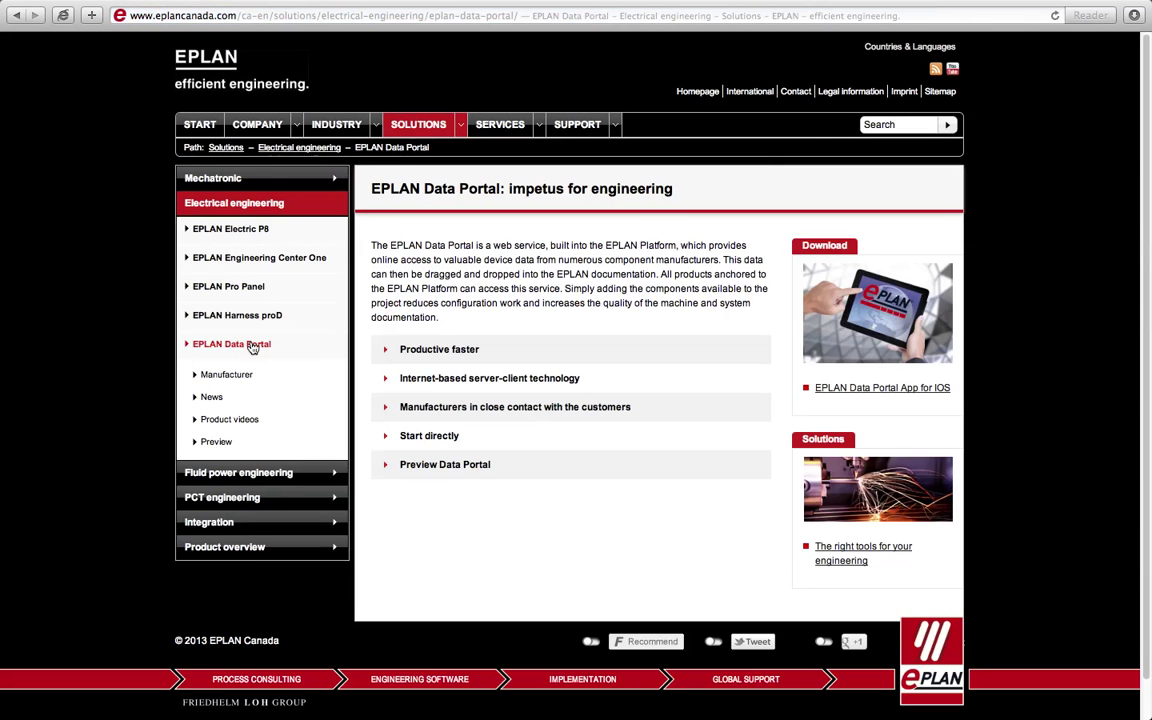
pyautogui.click(239, 378)
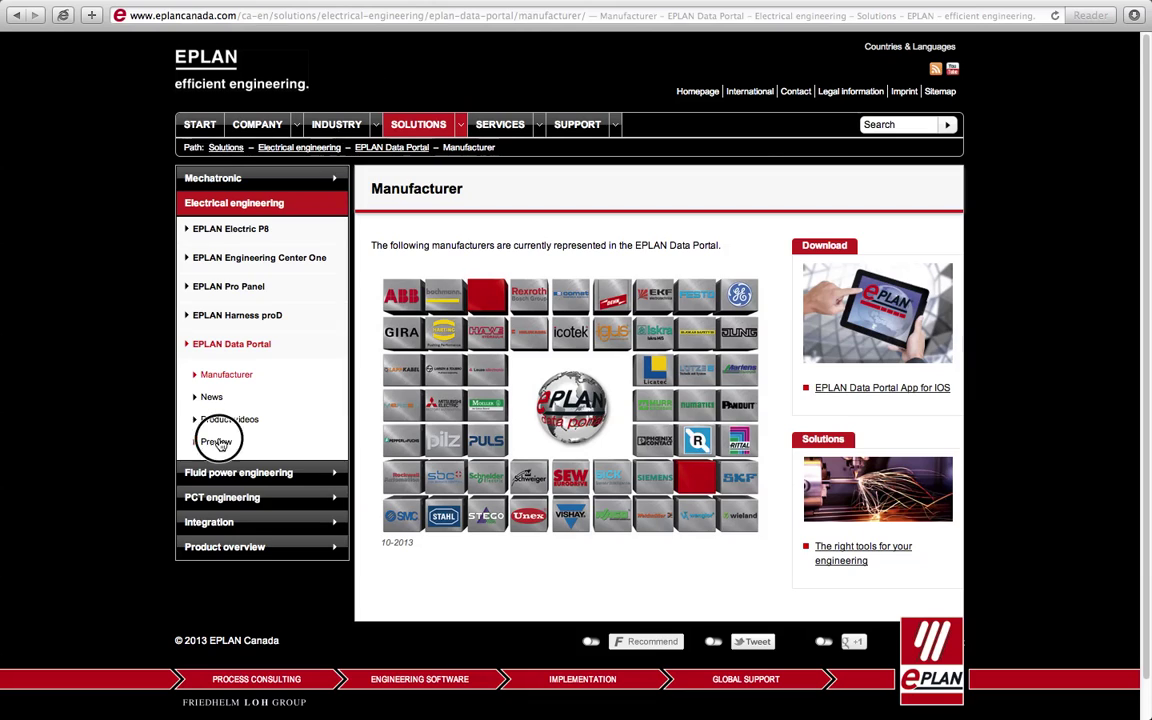
# Step: Open the Data Portal live preview and browse its manufacturer list
pyautogui.click(216, 442)
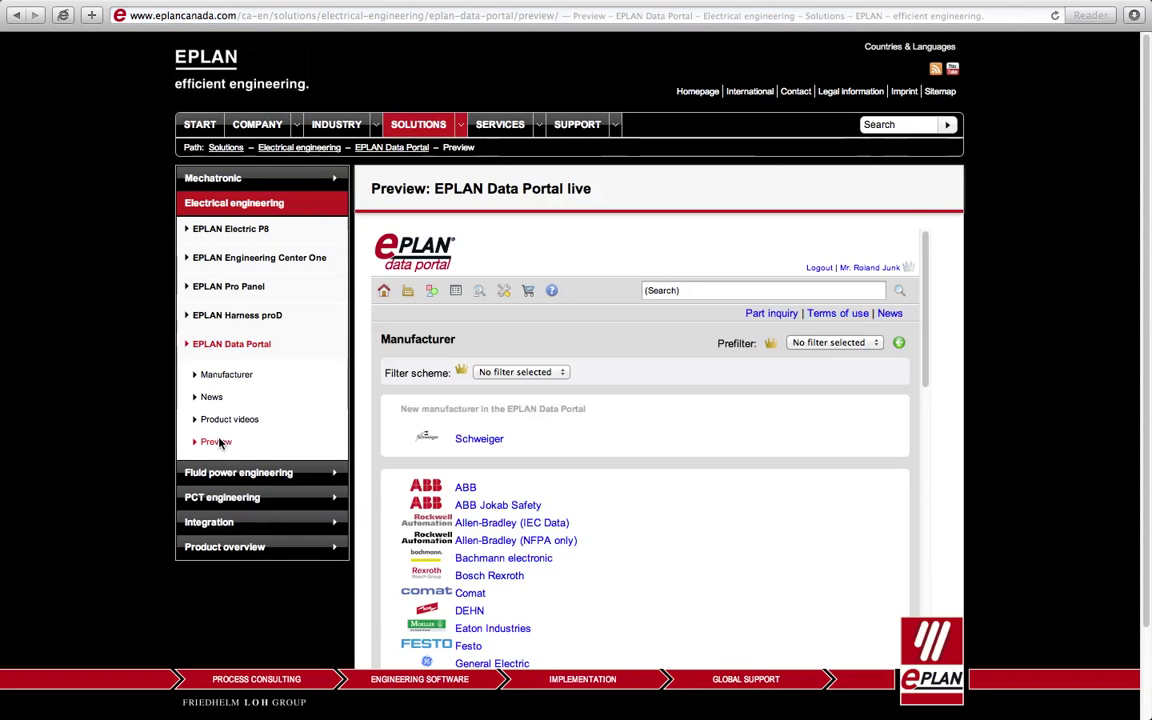
pyautogui.scroll(-2, 615, 482)
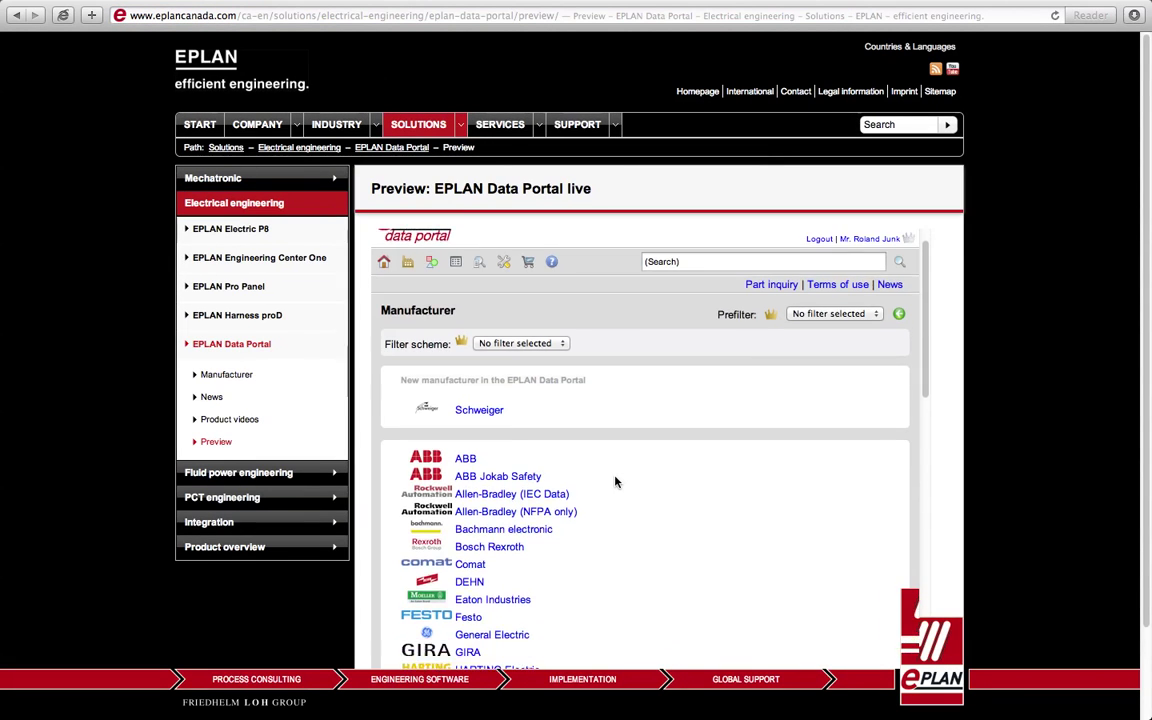
pyautogui.scroll(-15, 615, 482)
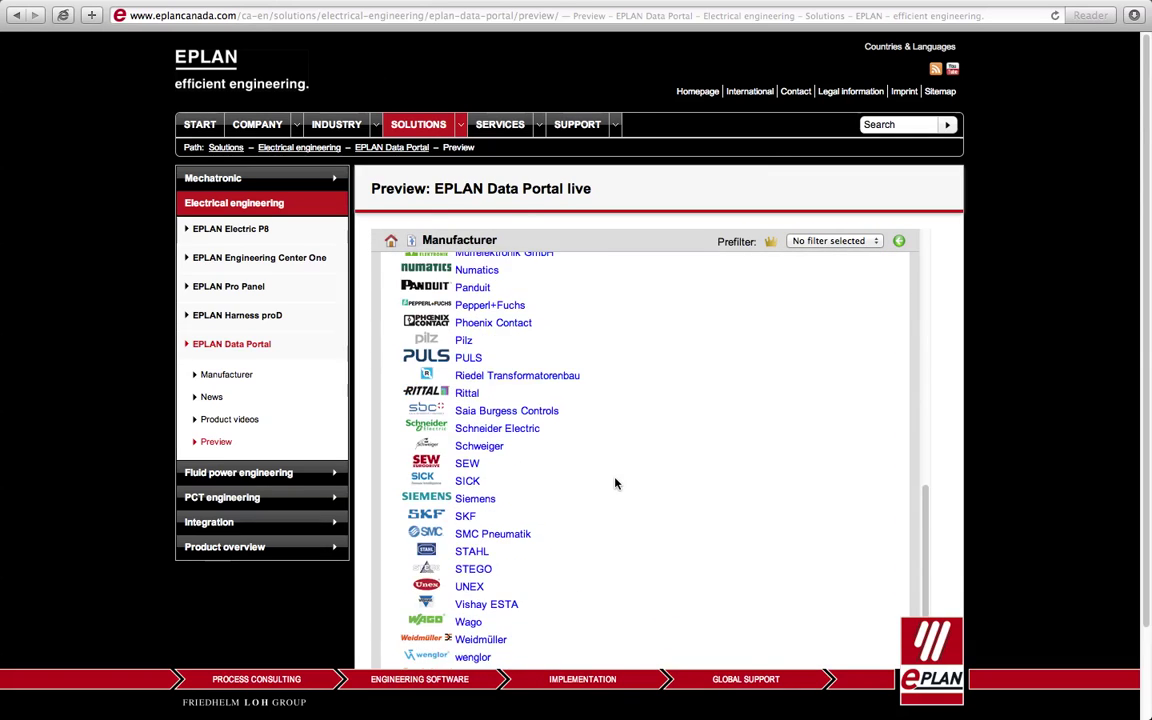
pyautogui.scroll(-5, 615, 483)
pyautogui.scroll(20, 615, 483)
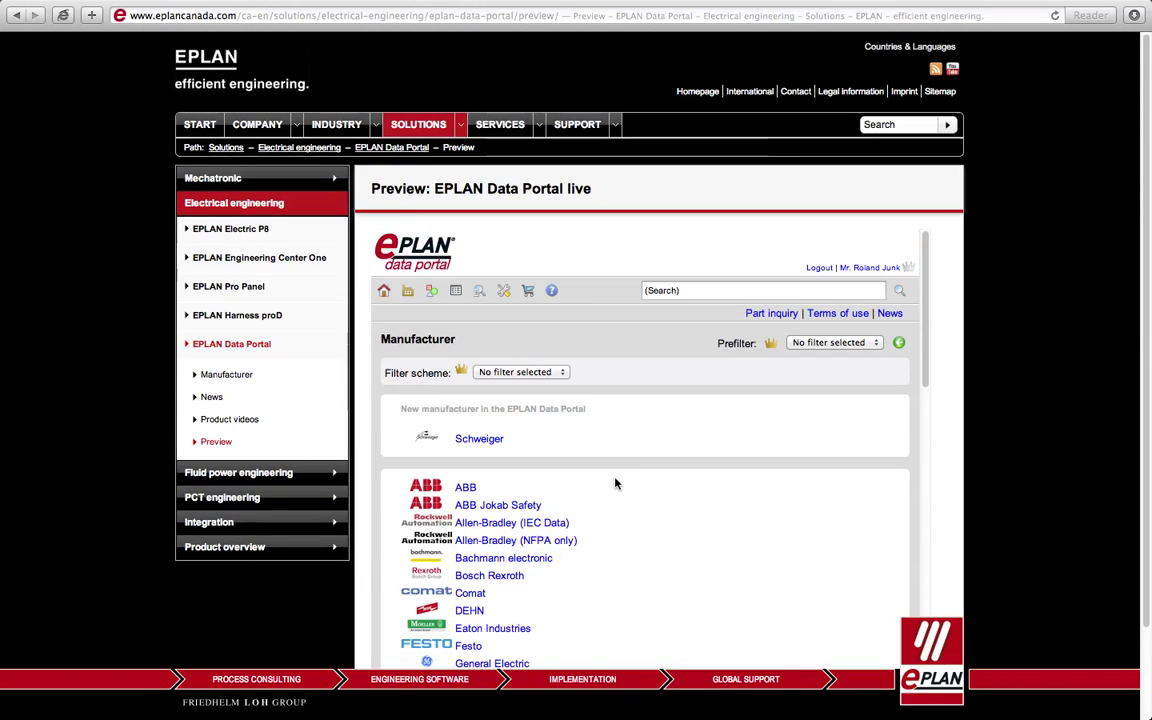
# Step: Search the portal for 'powerflex' and scroll the 1583 matching parts
pyautogui.click(725, 290)
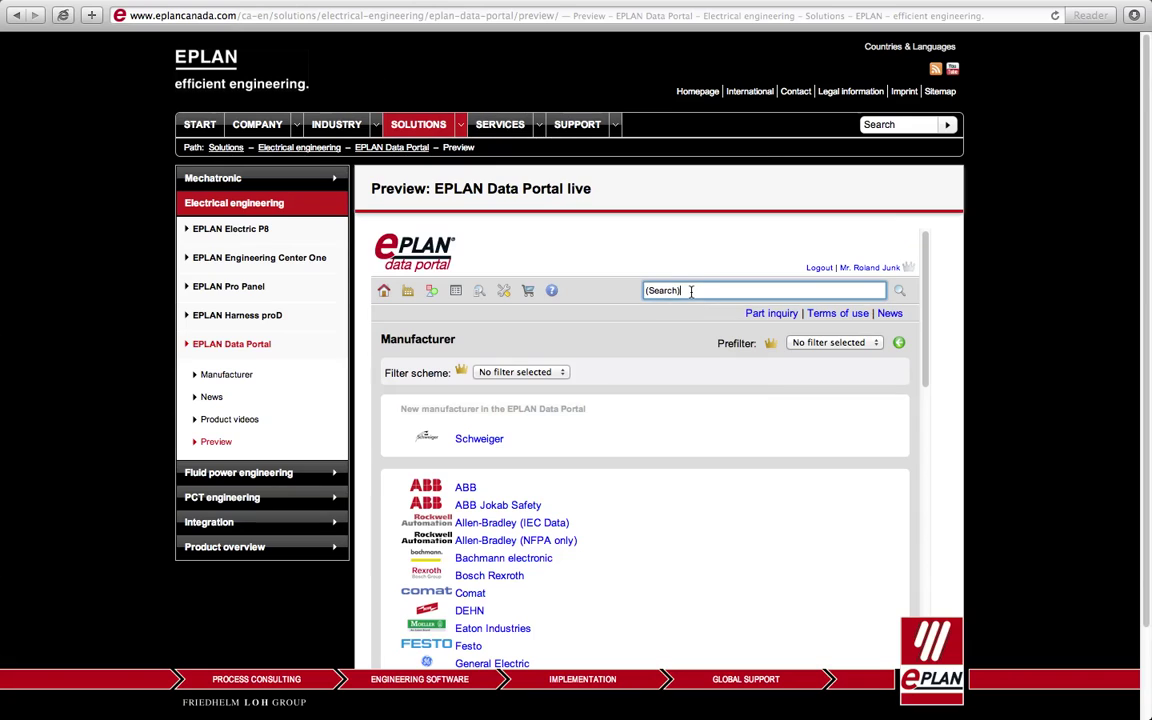
pyautogui.moveTo(690, 290); pyautogui.dragTo(581, 288)
pyautogui.write('powerflex')
pyautogui.click(900, 292)
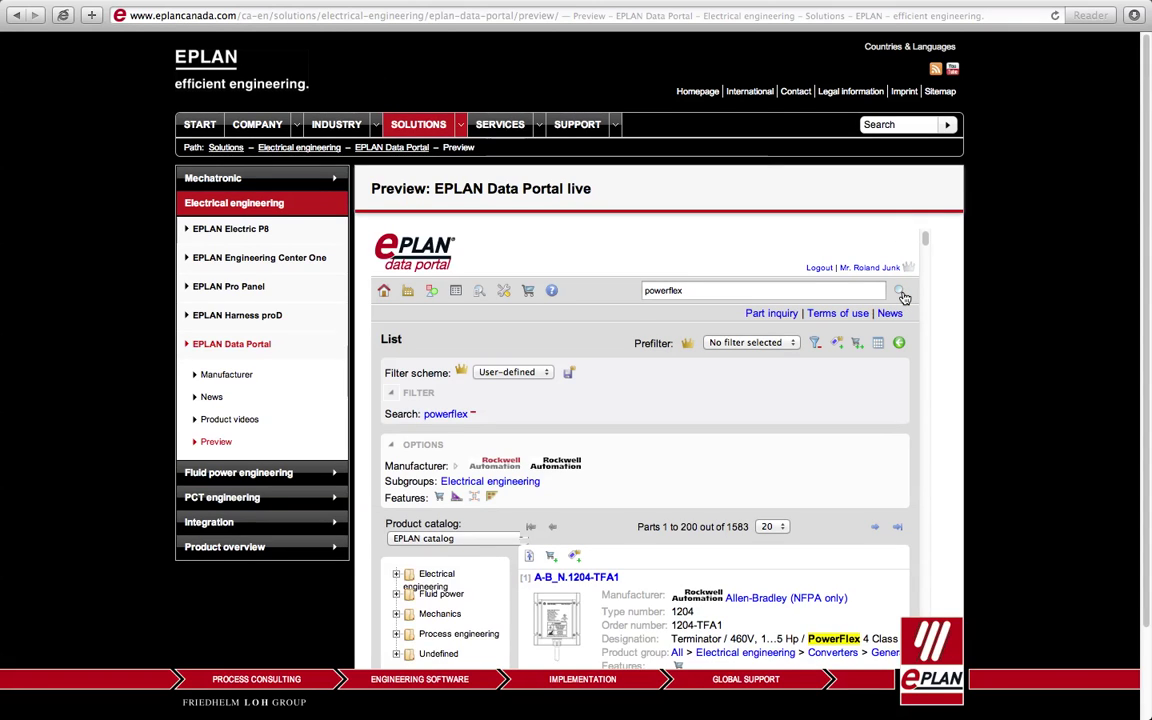
pyautogui.scroll(-3, 787, 547)
pyautogui.scroll(-5, 787, 547)
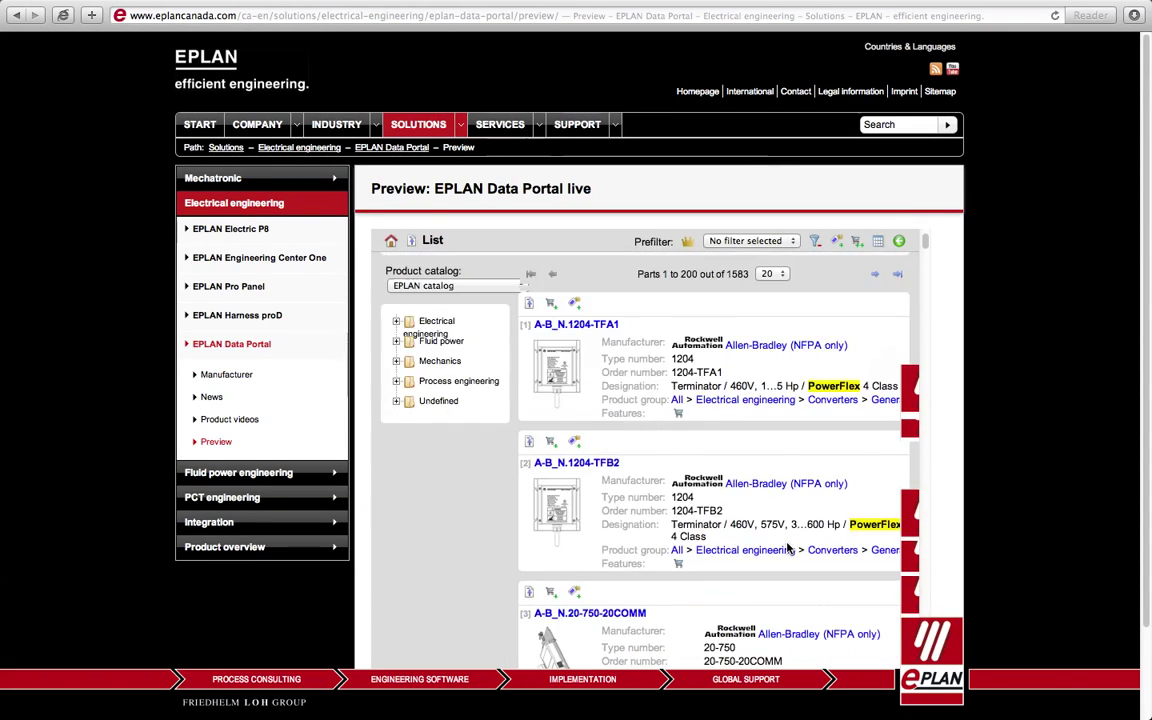
pyautogui.scroll(3, 789, 548)
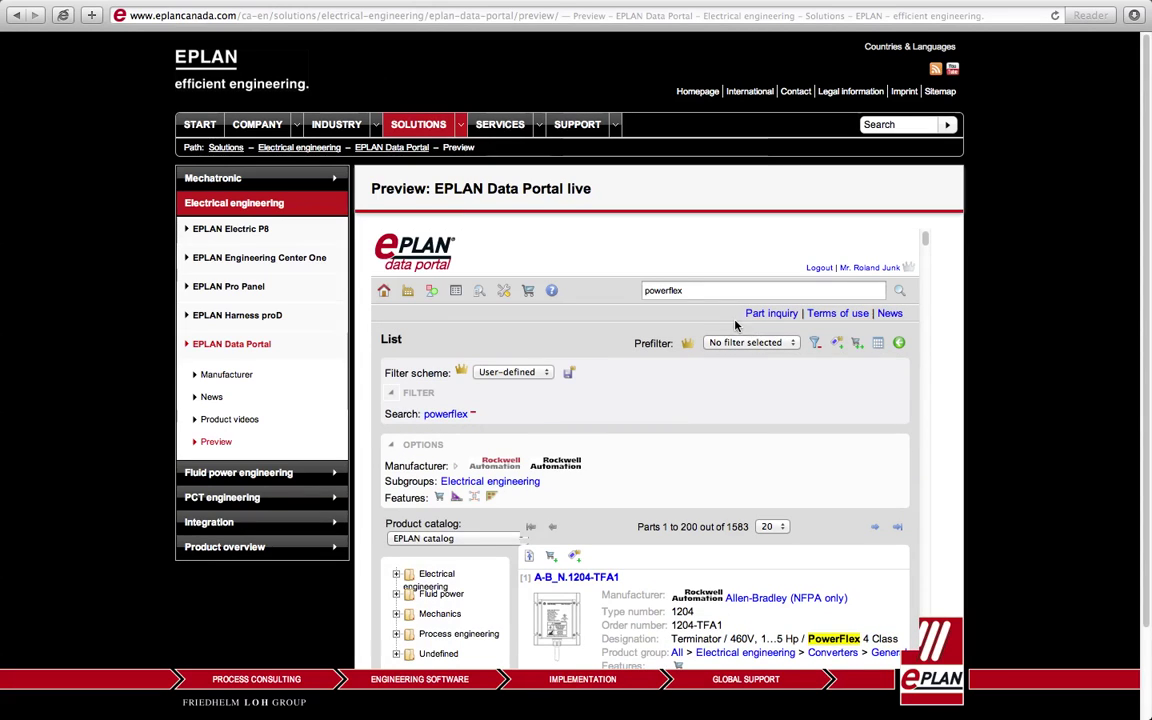
# Step: Return to the portal's manufacturer list and open the Allen-Bradley (NFPA only) catalog
pyautogui.click(705, 290)
pyautogui.click(386, 290)
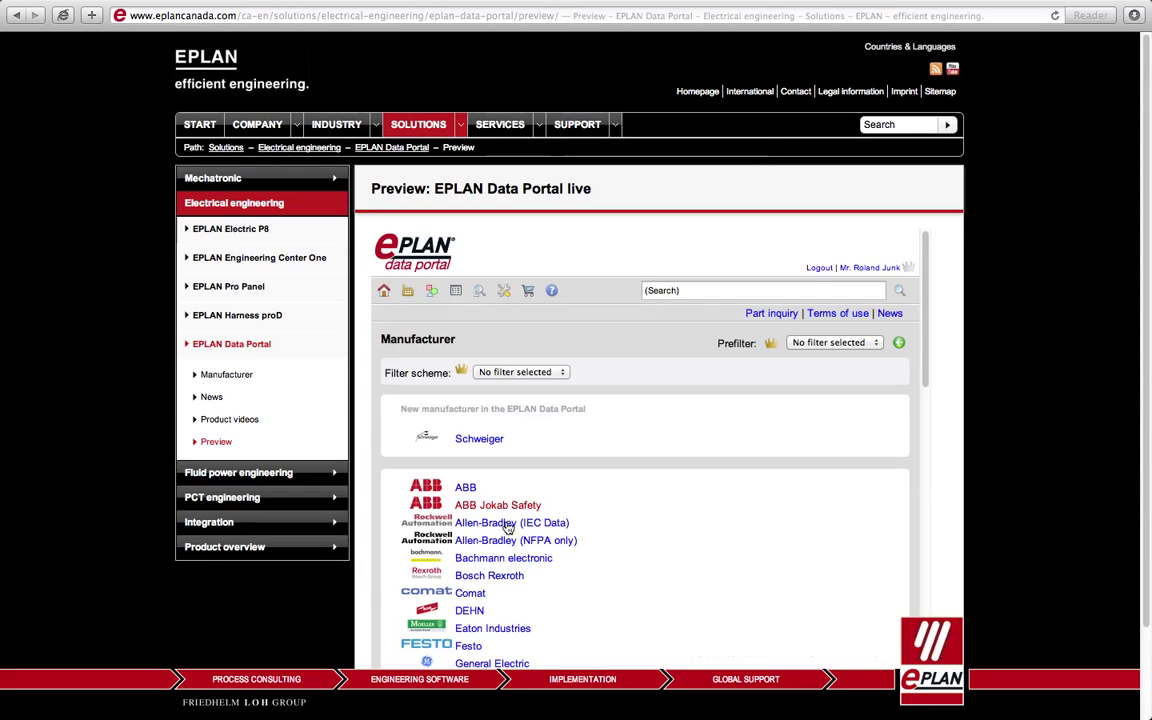
pyautogui.click(531, 541)
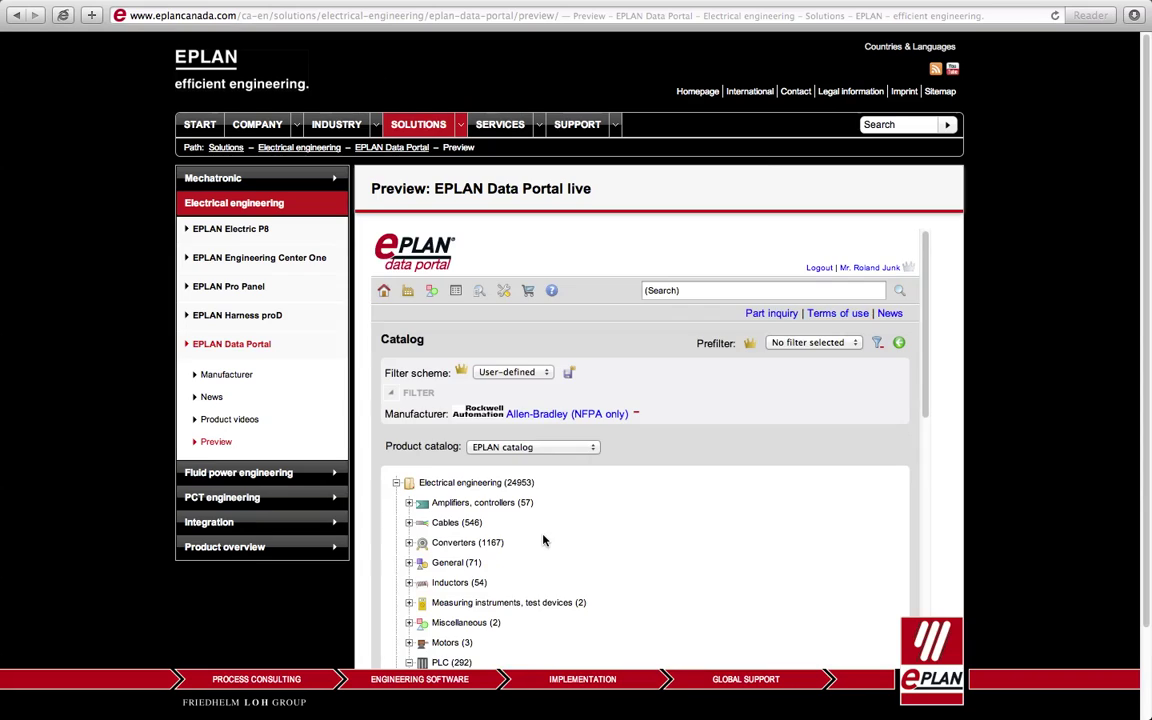
pyautogui.scroll(-3, 543, 540)
pyautogui.scroll(-2, 540, 535)
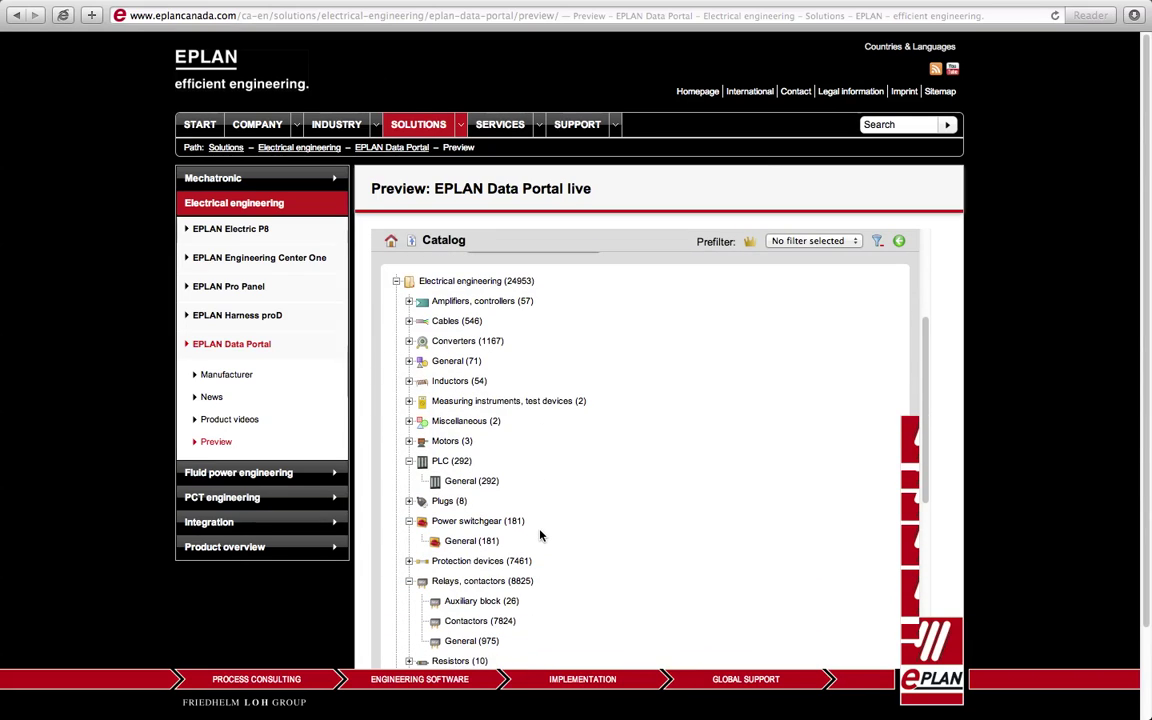
# Step: Filter to Relays, contactors > Contactors and scroll the 7824 results
pyautogui.click(470, 621)
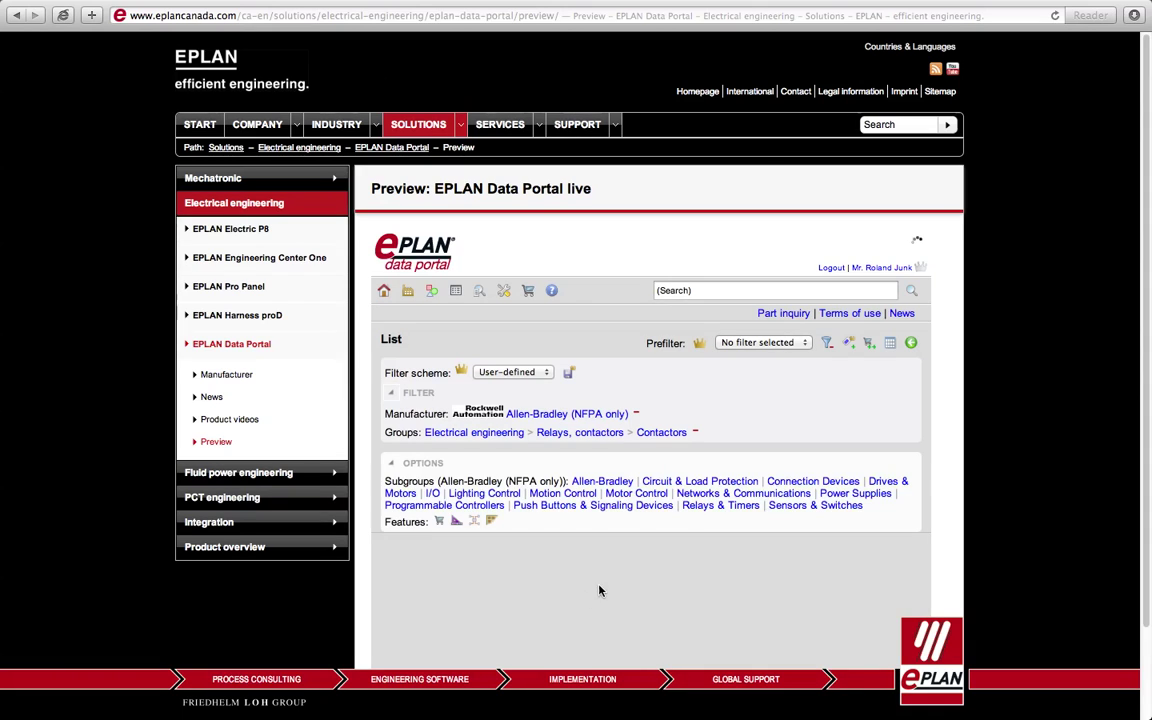
pyautogui.scroll(-10, 701, 561)
pyautogui.scroll(-10, 701, 561)
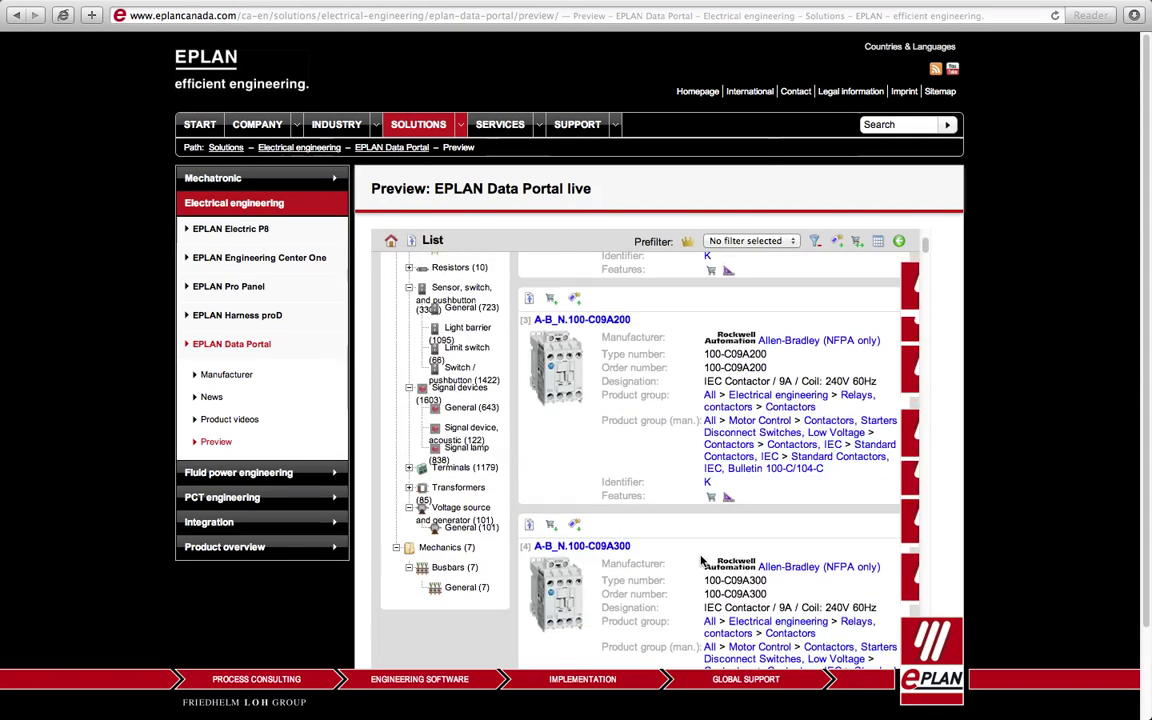
pyautogui.scroll(-5, 701, 561)
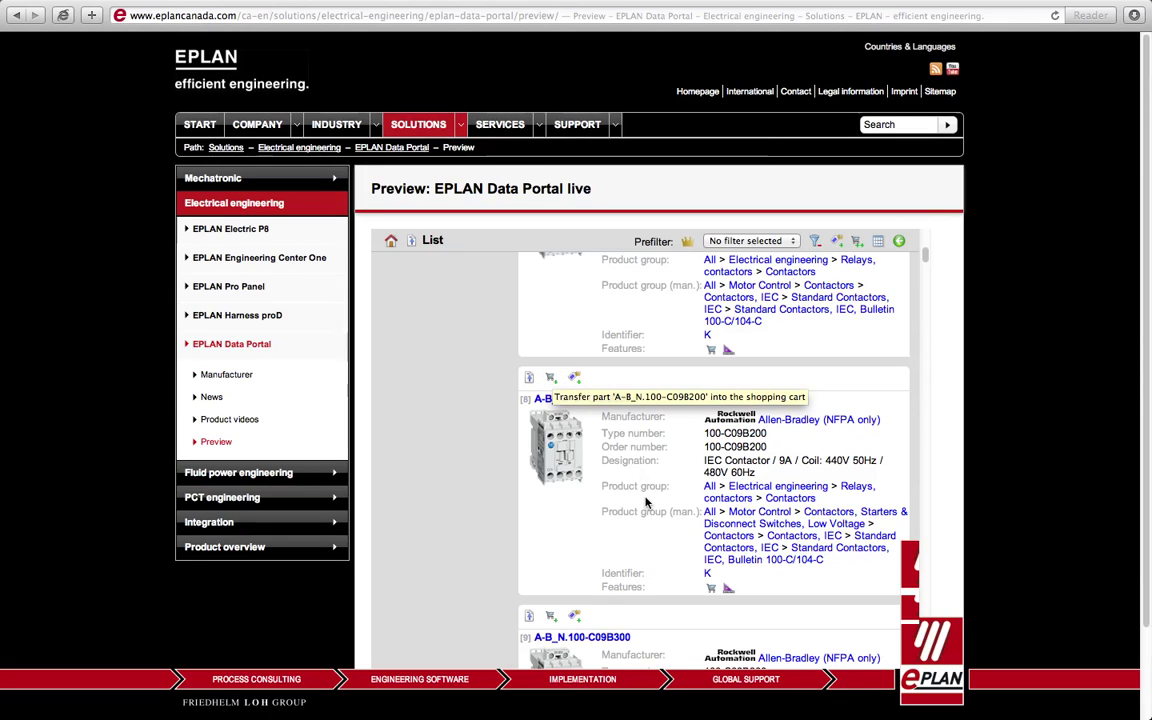
pyautogui.scroll(15, 646, 508)
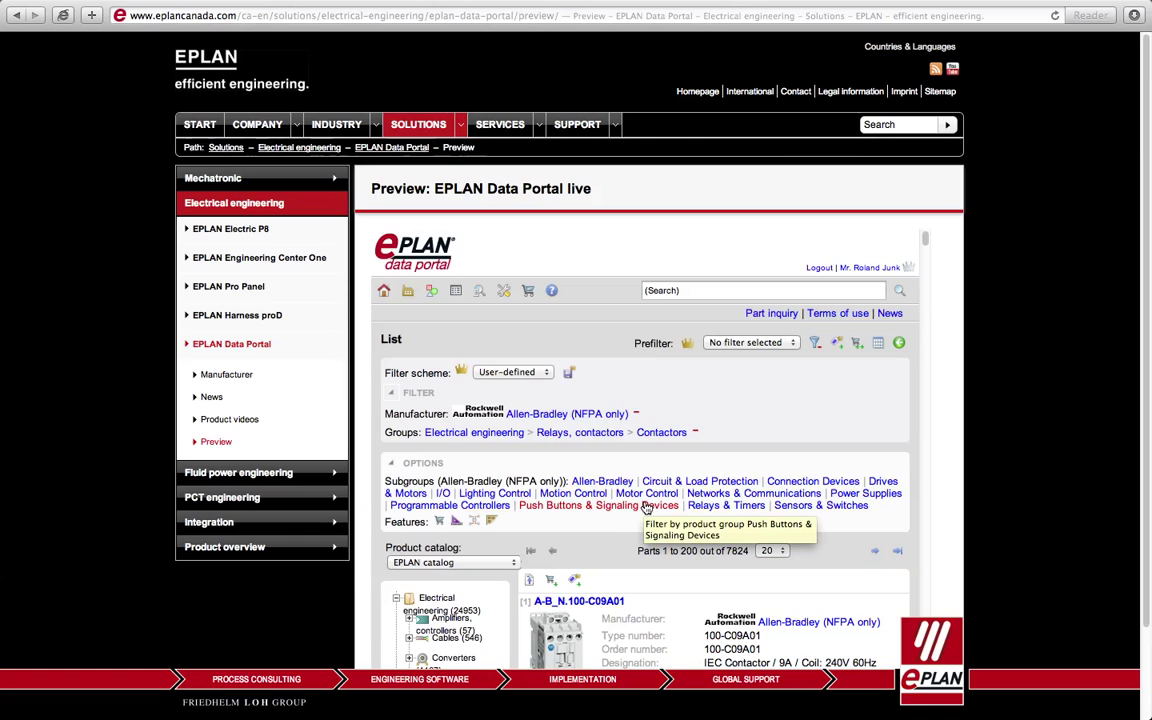
# Step: Display the shopping cart and review its 25 Allen-Bradley contactors
pyautogui.click(529, 291)
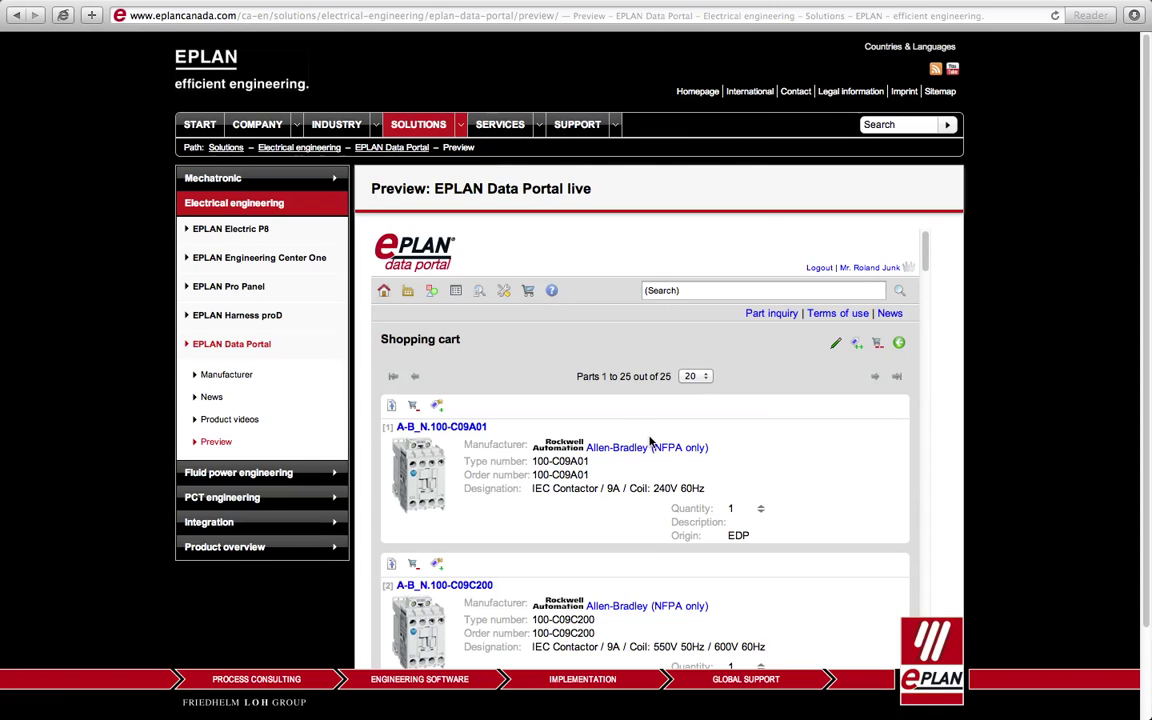
pyautogui.scroll(-6, 738, 545)
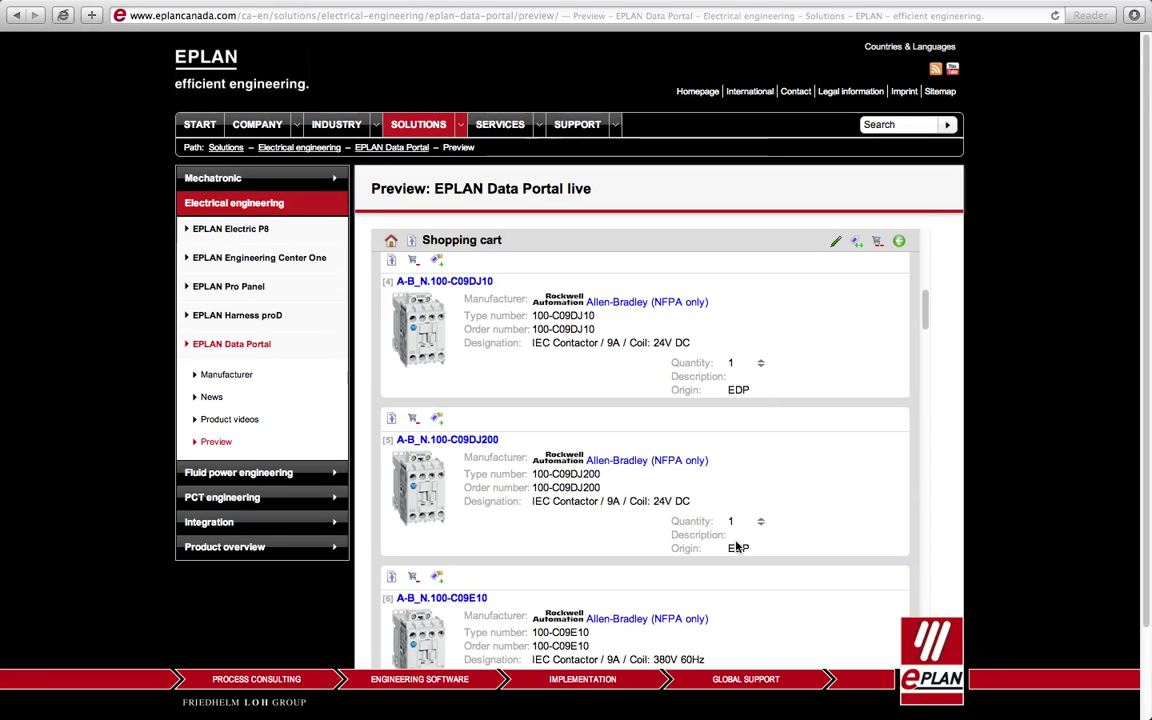
# Step: Search the site for 'apps', open EPLAN Apps and highlight the 340,000 components figure
pyautogui.click(886, 124)
pyautogui.write('apps')
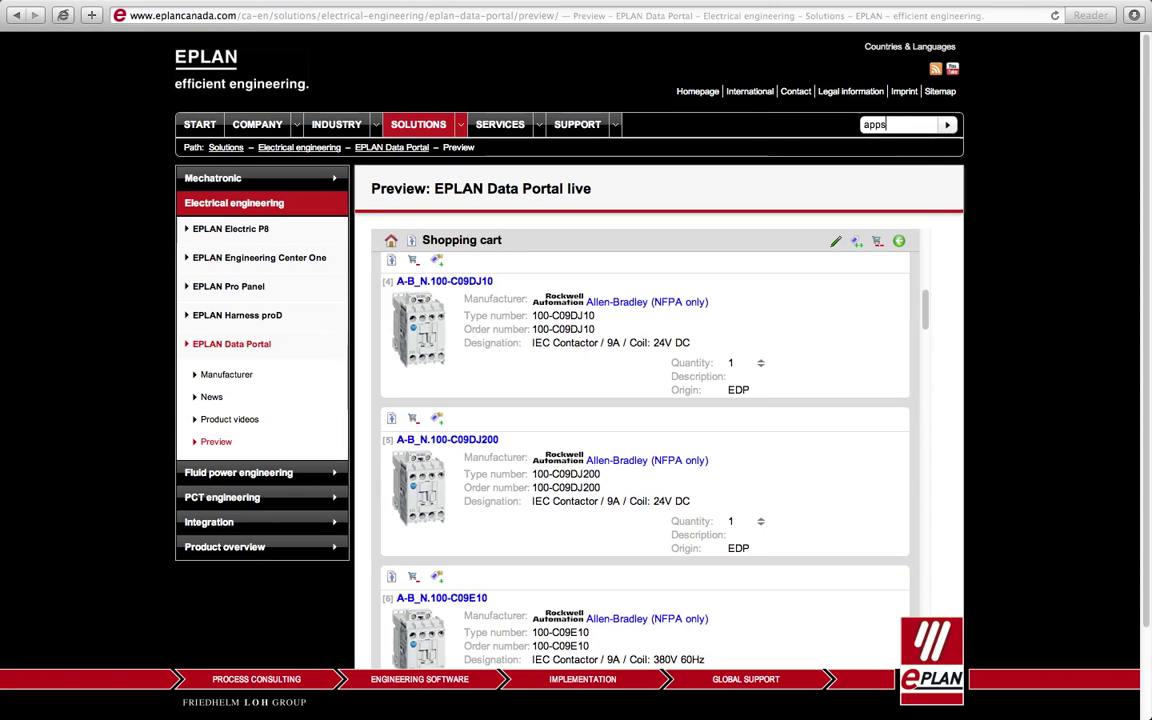
pyautogui.press('Return')
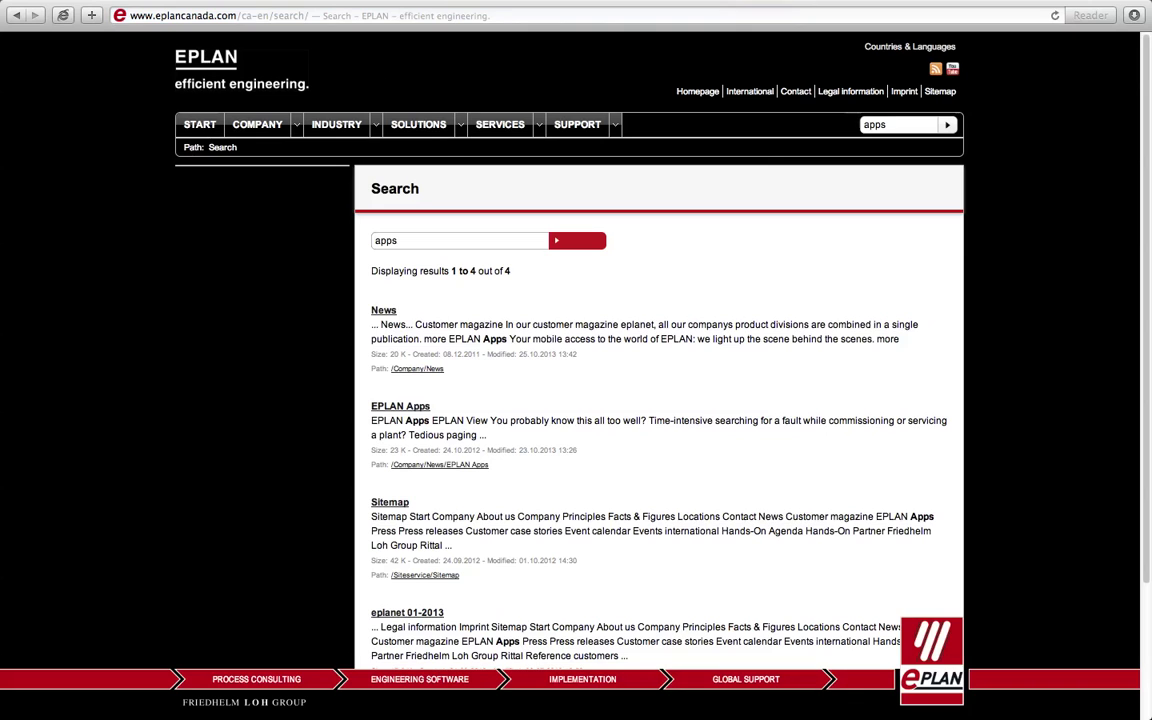
pyautogui.click(427, 406)
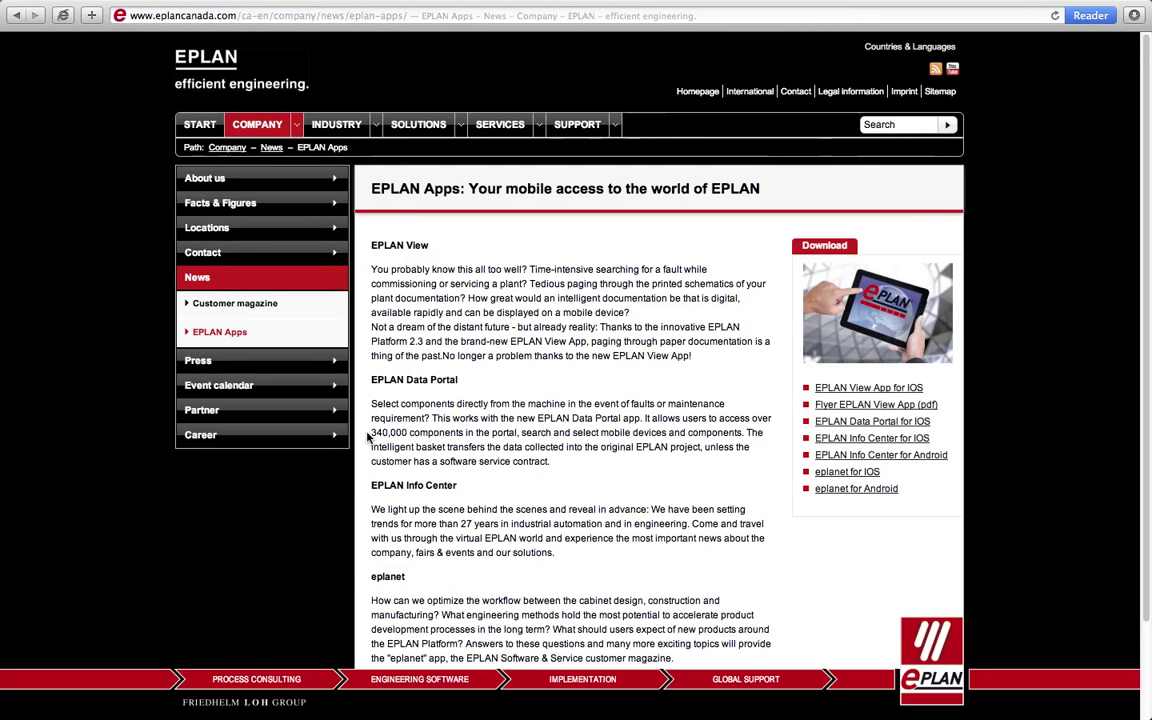
pyautogui.moveTo(373, 432); pyautogui.dragTo(436, 432)
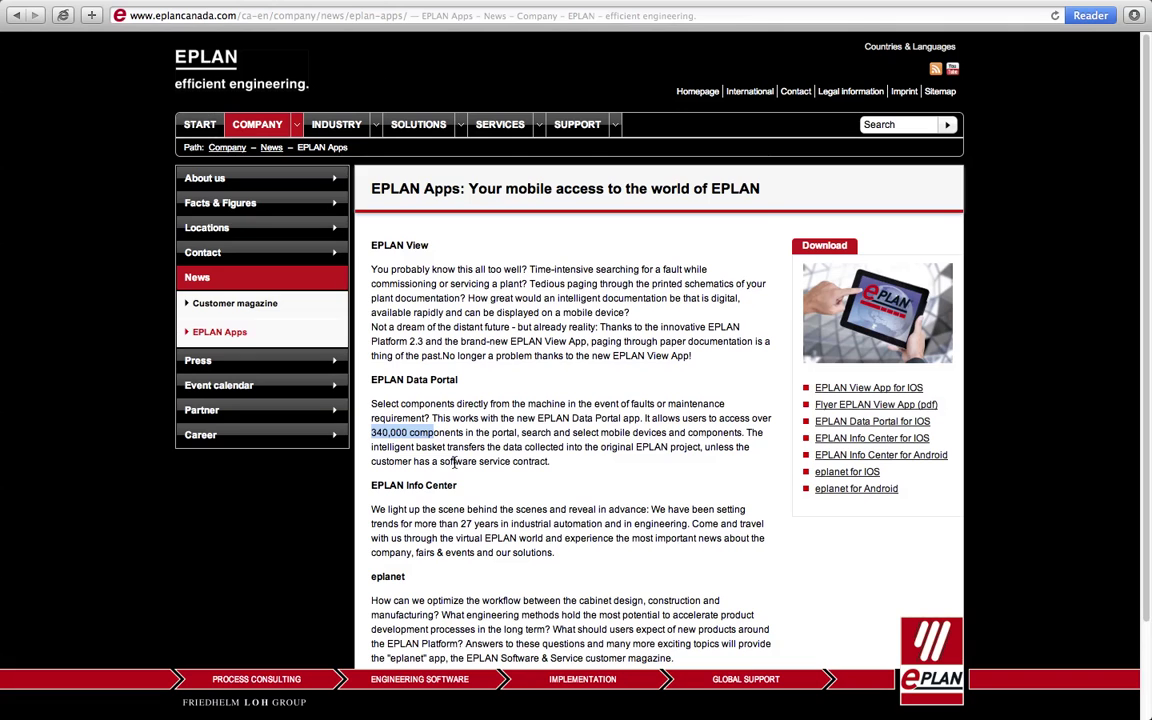
# Step: In EPLAN Electric P8, open schematic page 10 and dock the Data Portal via Utilities
pyautogui.press('super+Tab')
pyautogui.press('super+Tab')
pyautogui.press('super+Tab')
pyautogui.press('super+Tab')
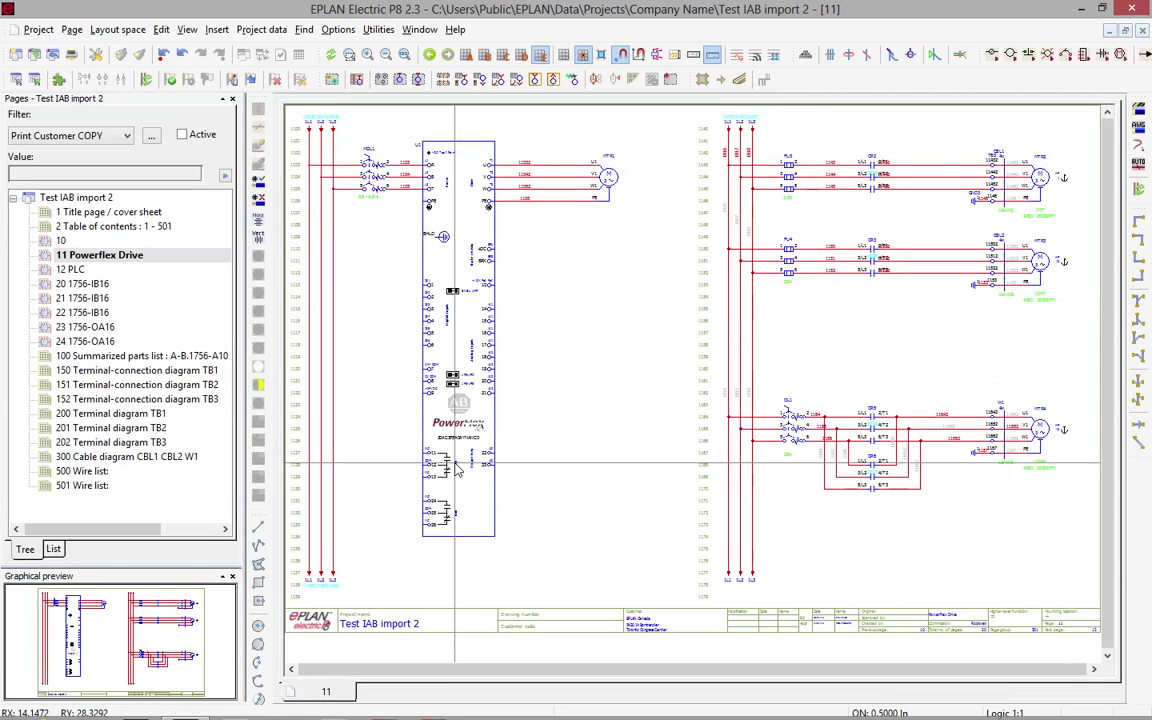
pyautogui.doubleClick(61, 241)
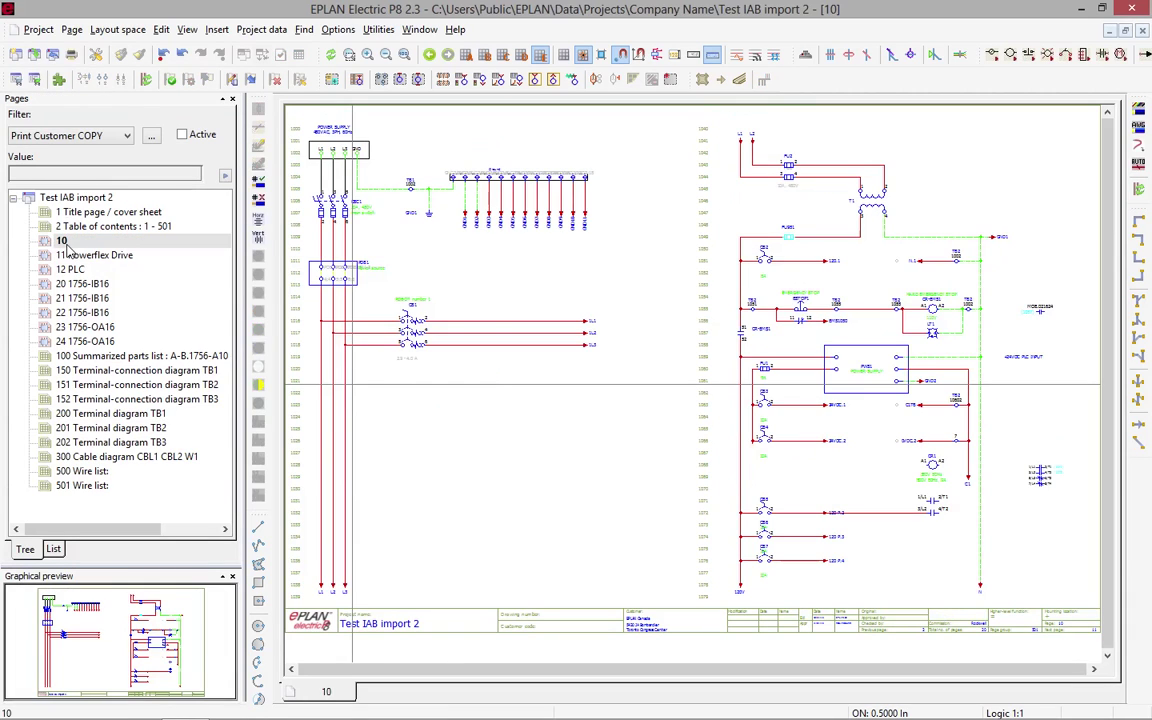
pyautogui.click(379, 30)
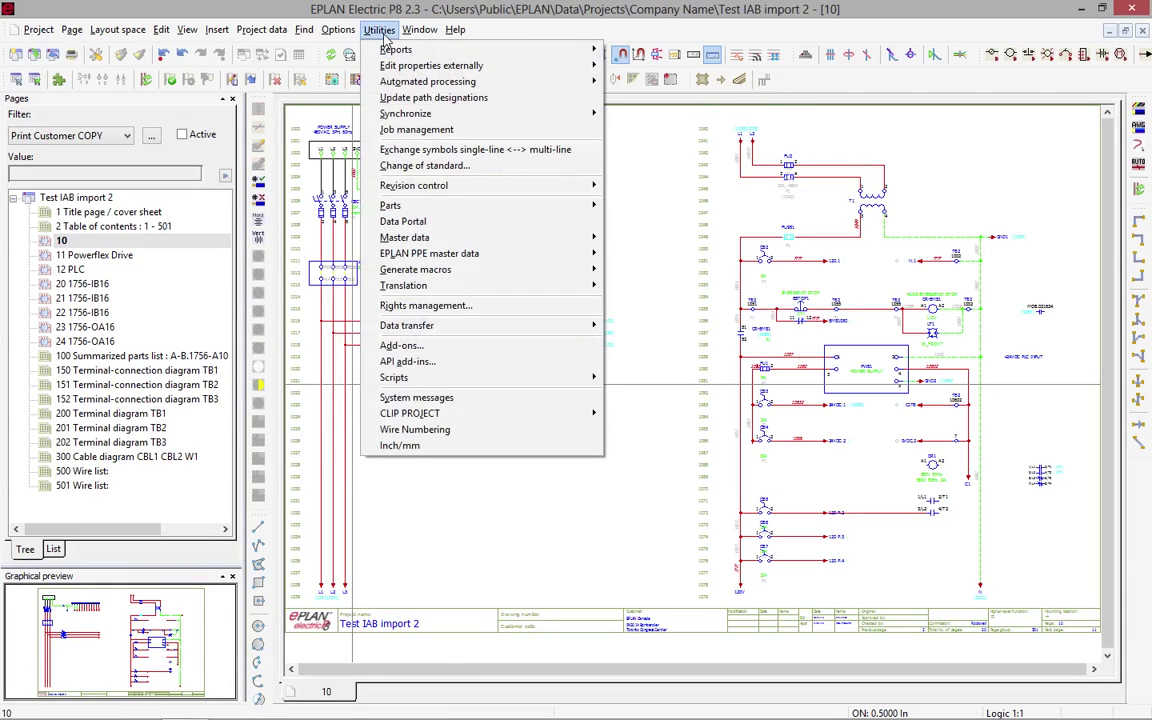
pyautogui.click(400, 221)
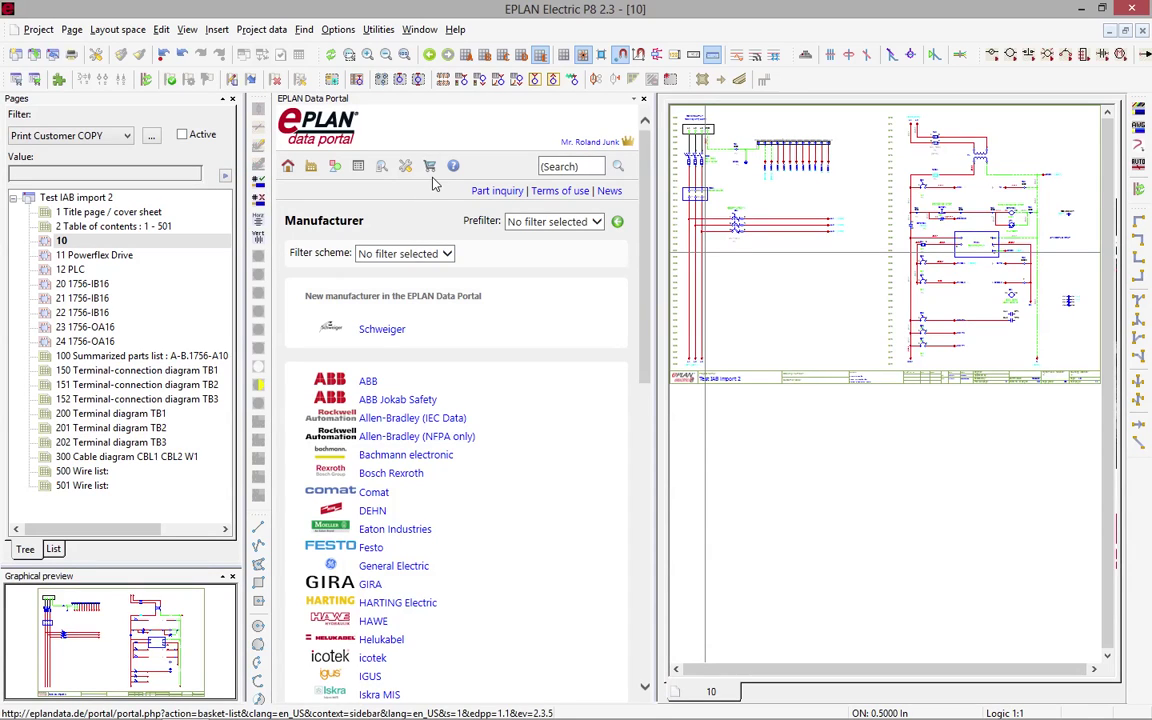
# Step: Open contactor A-B_N.100-C09C200's detail page from the portal shopping cart
pyautogui.click(433, 180)
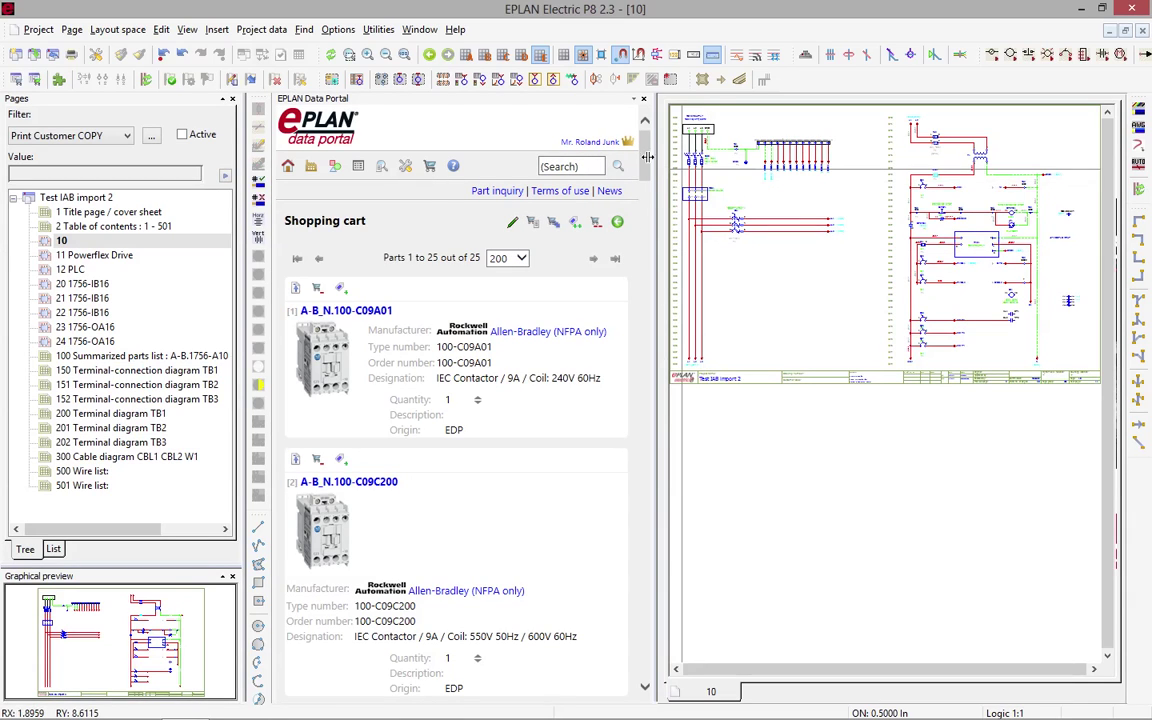
pyautogui.click(645, 165)
pyautogui.moveTo(645, 165); pyautogui.dragTo(646, 173)
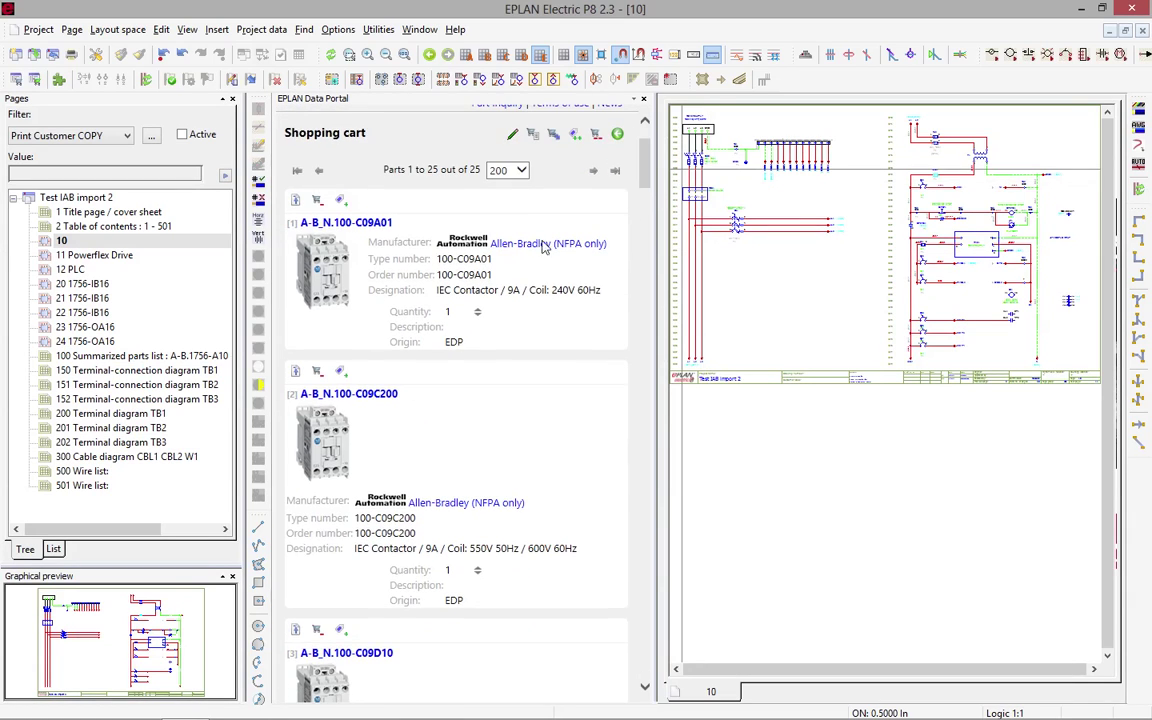
pyautogui.click(327, 454)
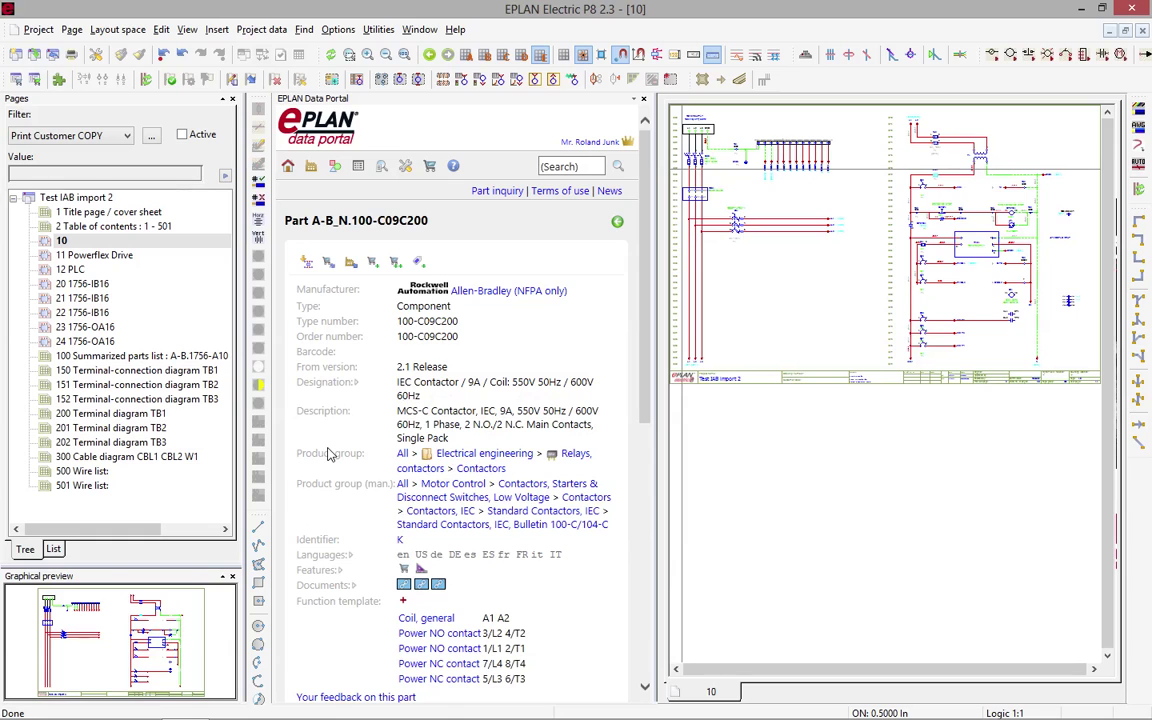
pyautogui.scroll(-5, 390, 461)
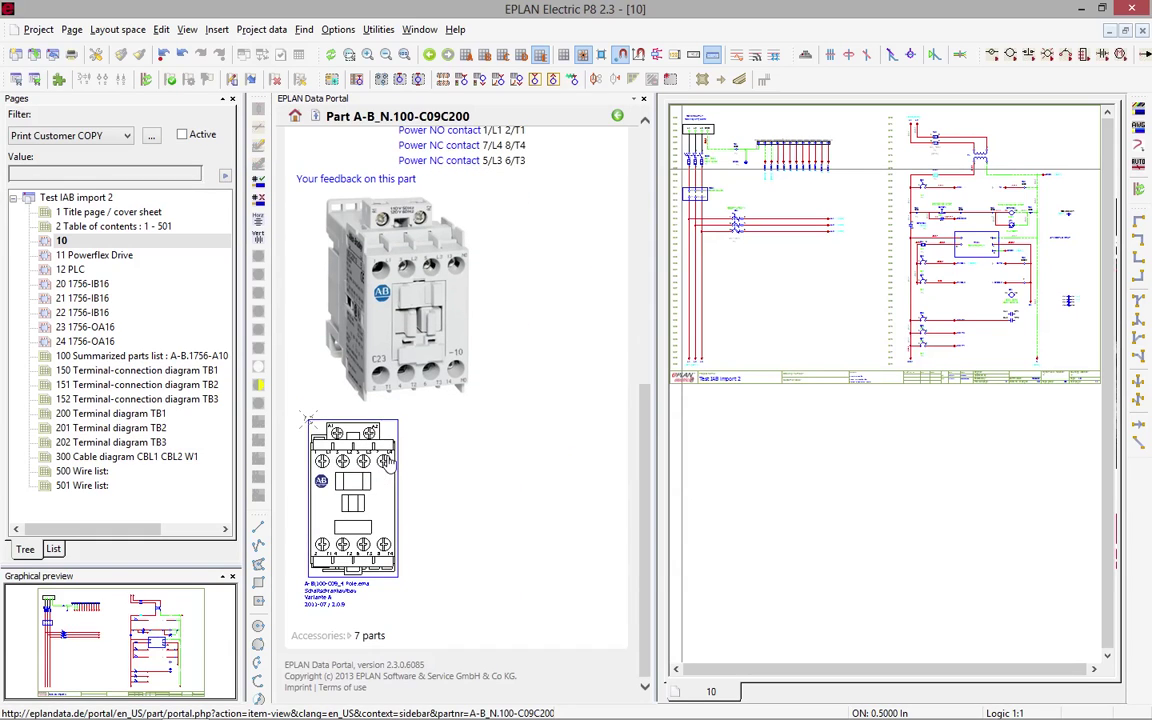
pyautogui.scroll(5, 420, 598)
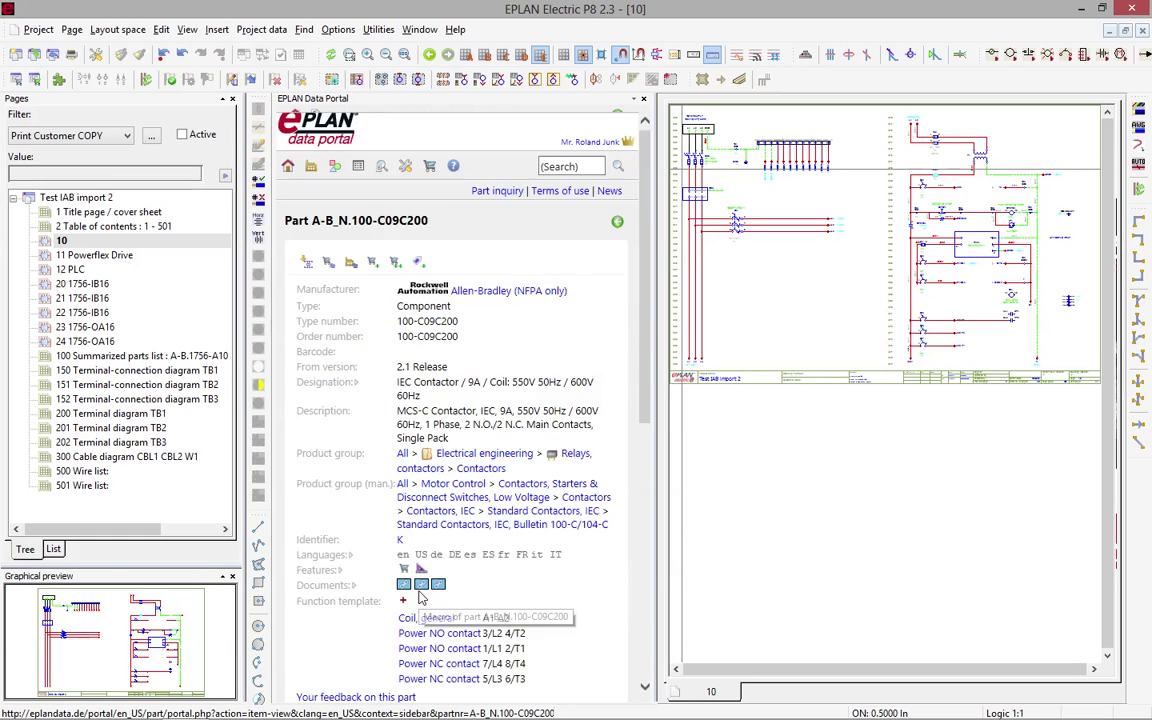
# Step: Import contactor A-B_N.100-C09C200 as a device with its part data, image and macro
pyautogui.click(306, 262)
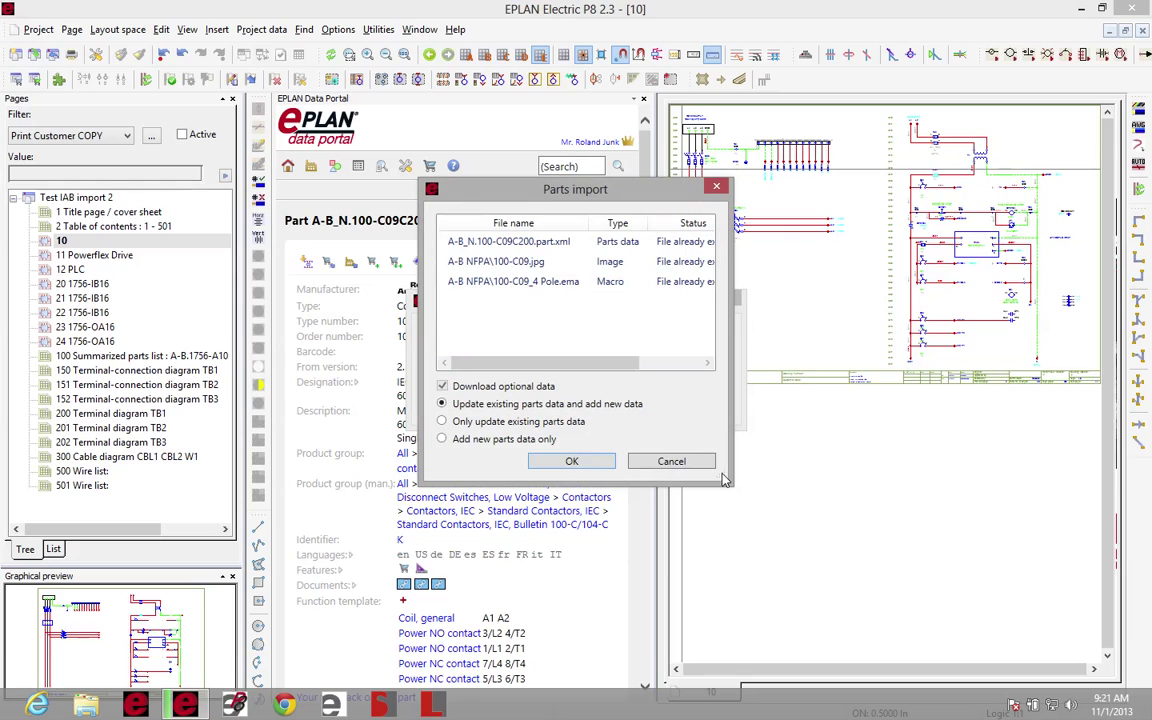
pyautogui.click(571, 461)
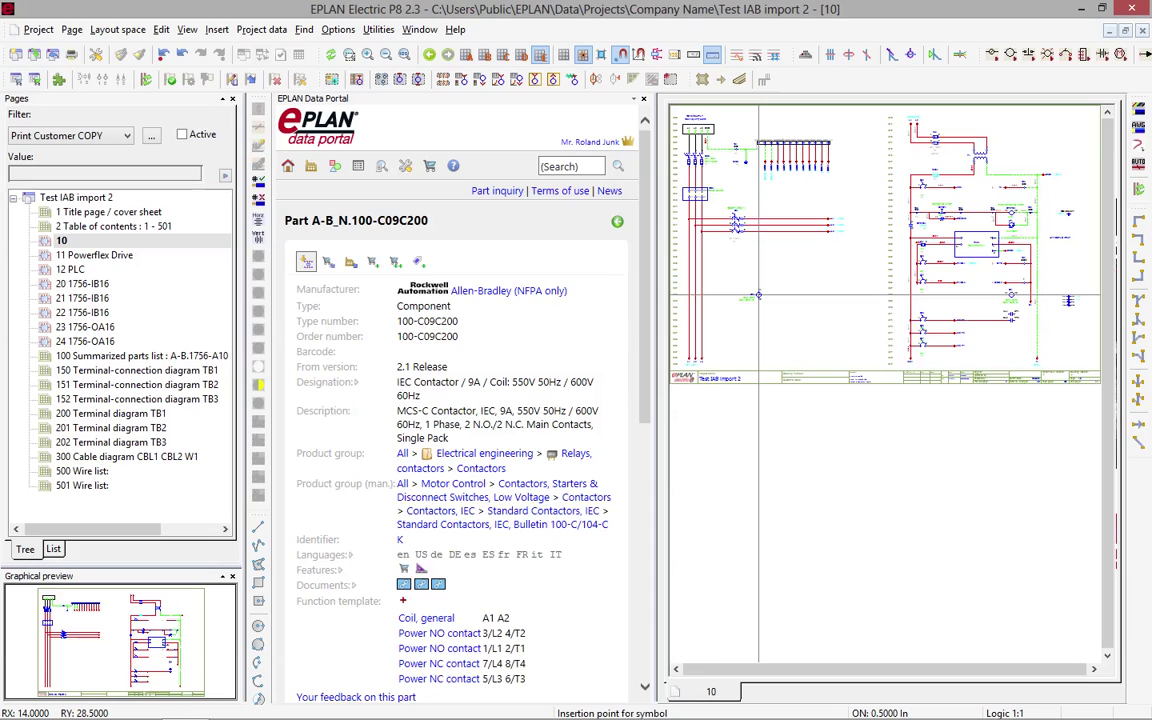
# Step: On page 24 1756-OA16, insert A-B_N.100-C09C200 and place coil CR7 on row 0000/00
pyautogui.doubleClick(97, 345)
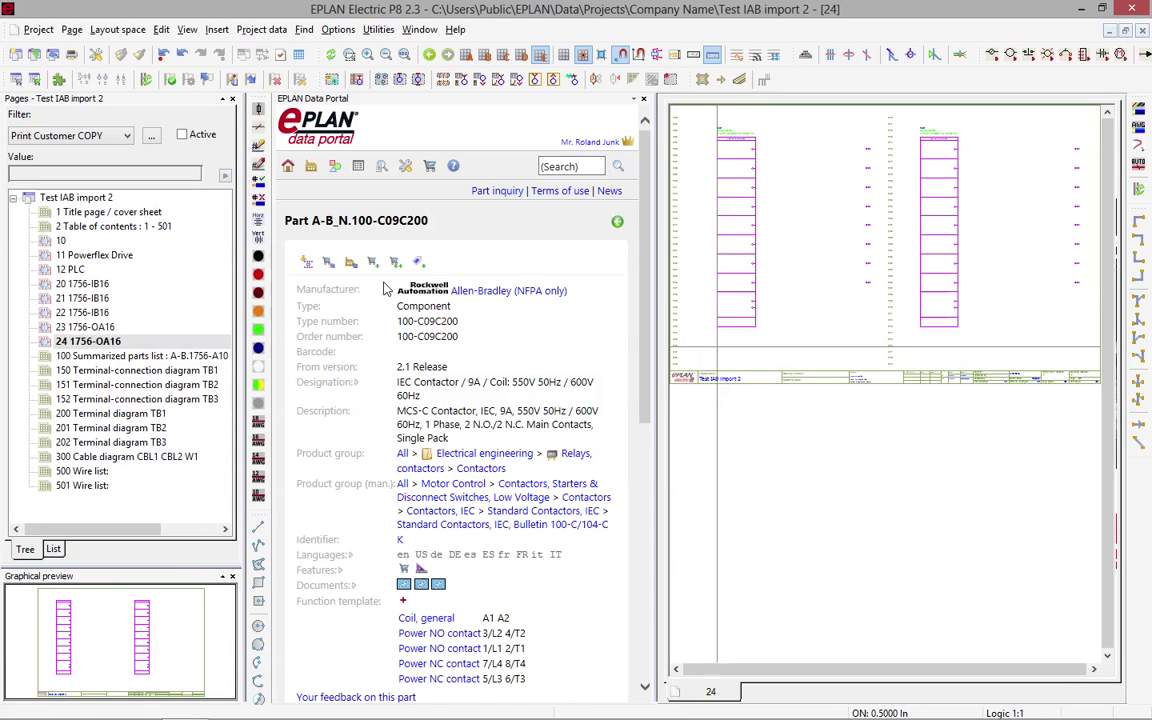
pyautogui.click(307, 263)
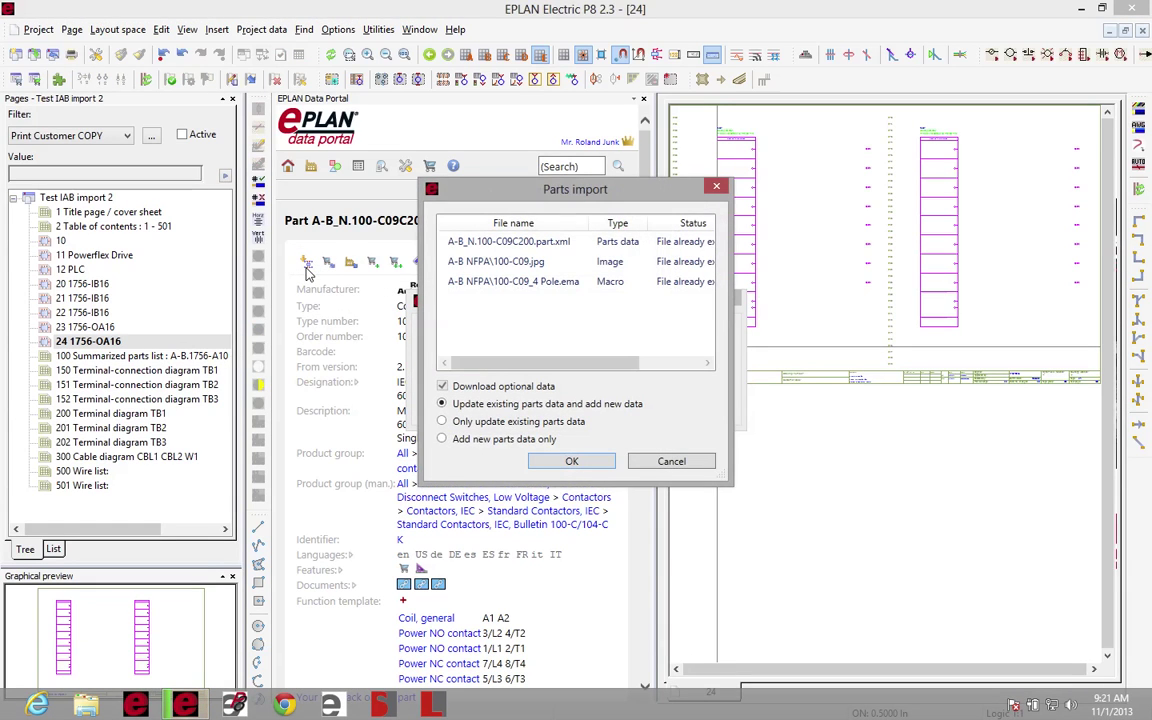
pyautogui.click(572, 461)
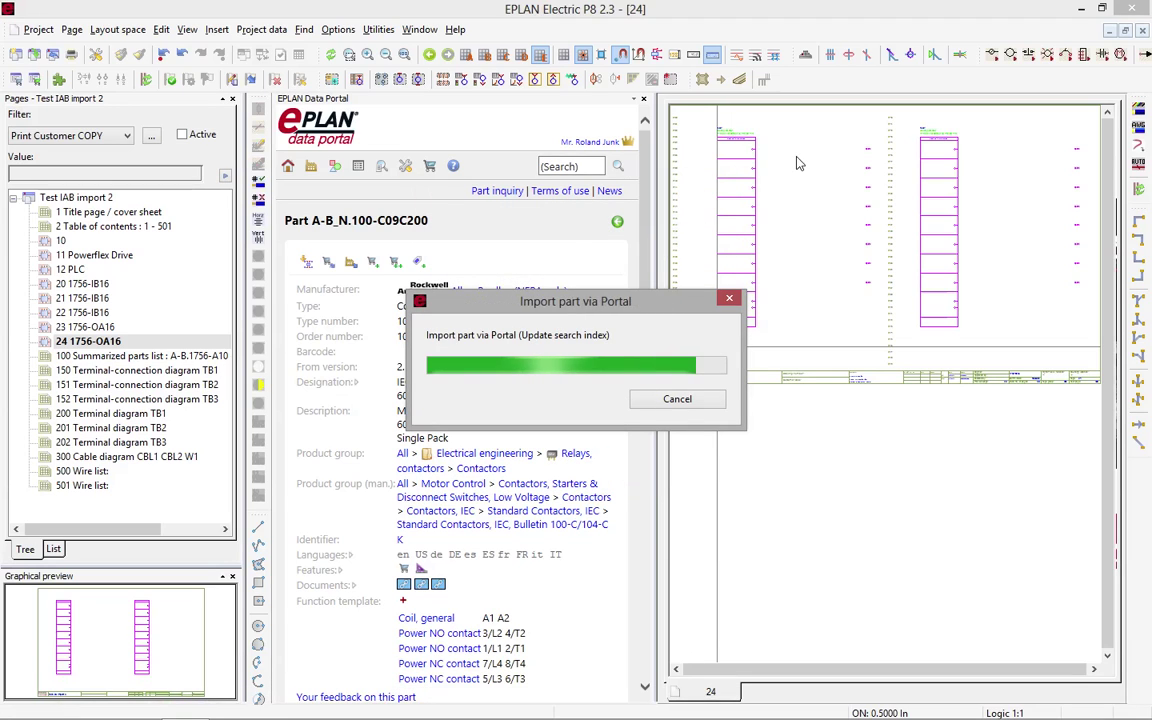
pyautogui.scroll(5, 790, 149)
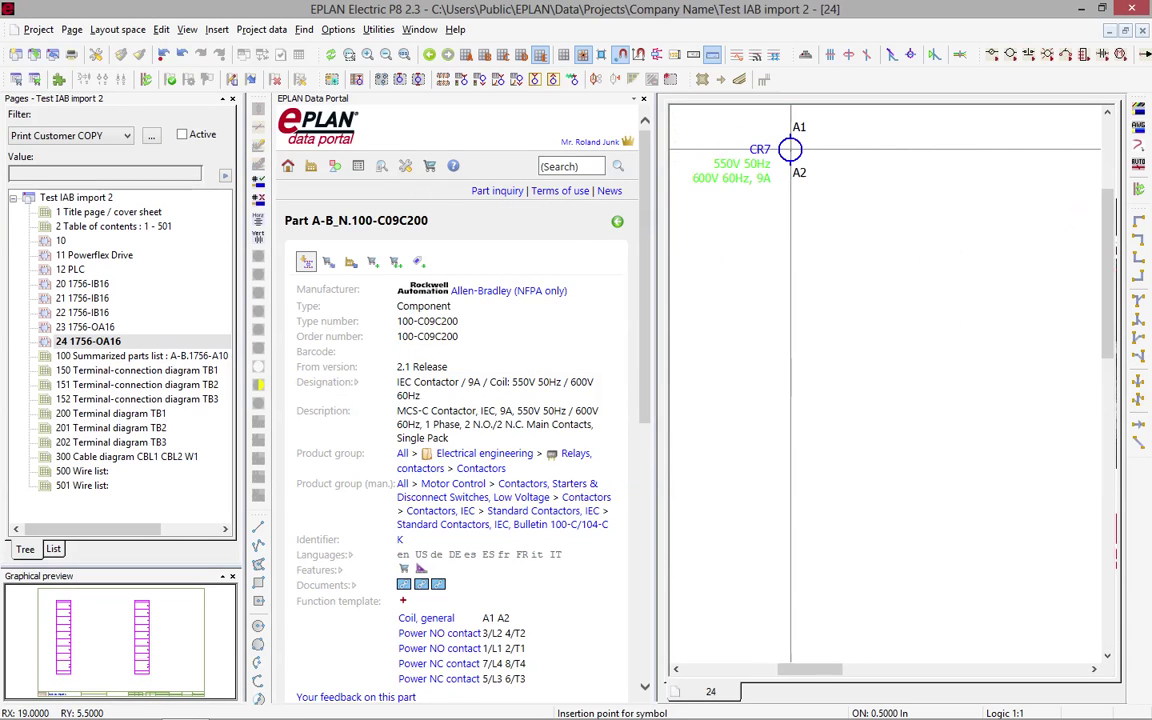
pyautogui.scroll(-5, 843, 202)
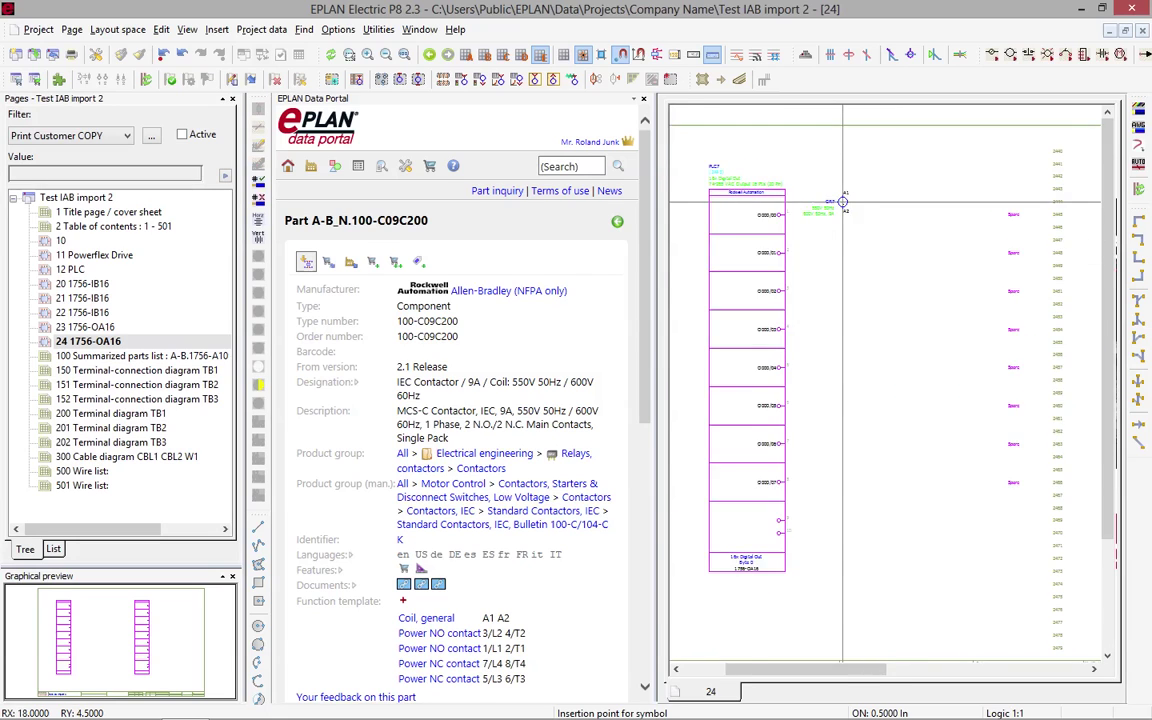
pyautogui.scroll(3, 843, 202)
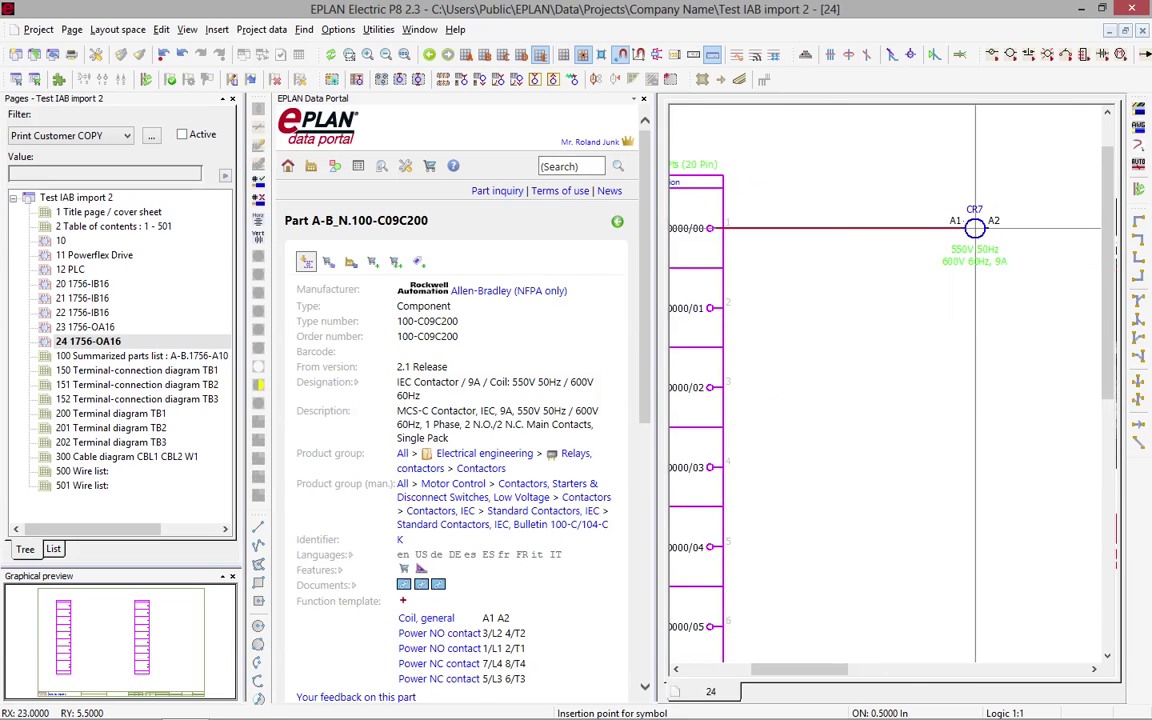
pyautogui.click(975, 228)
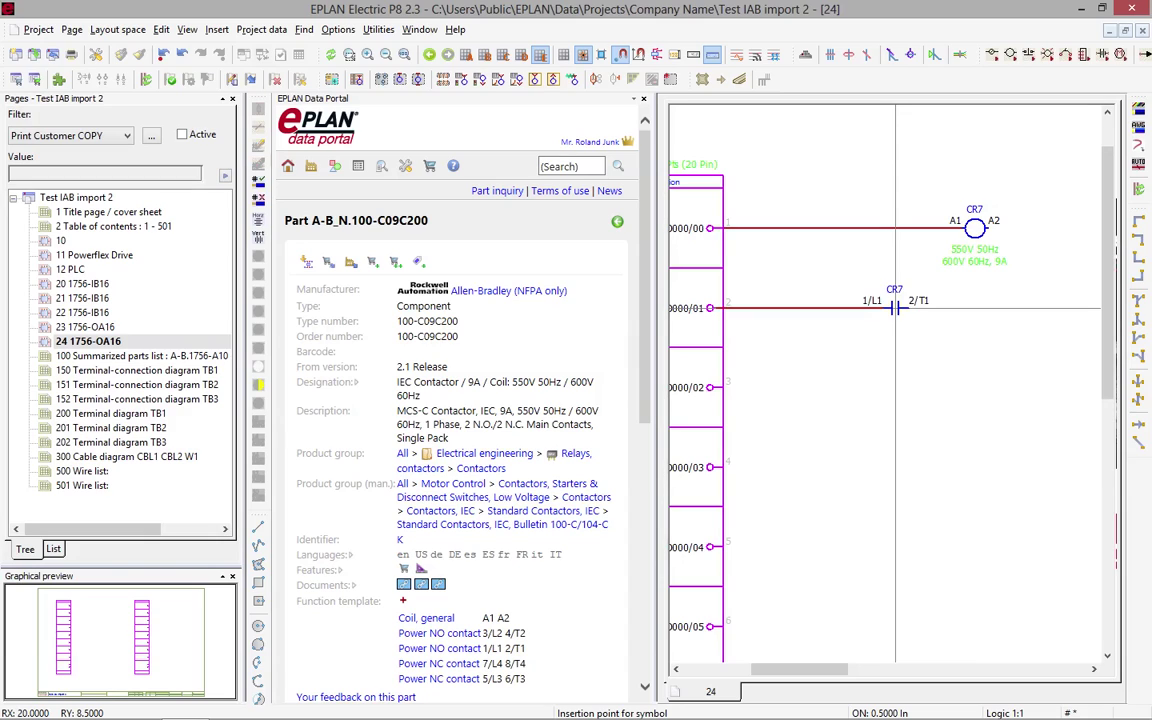
pyautogui.press('Tab')
pyautogui.press('Tab')
pyautogui.press('Escape')
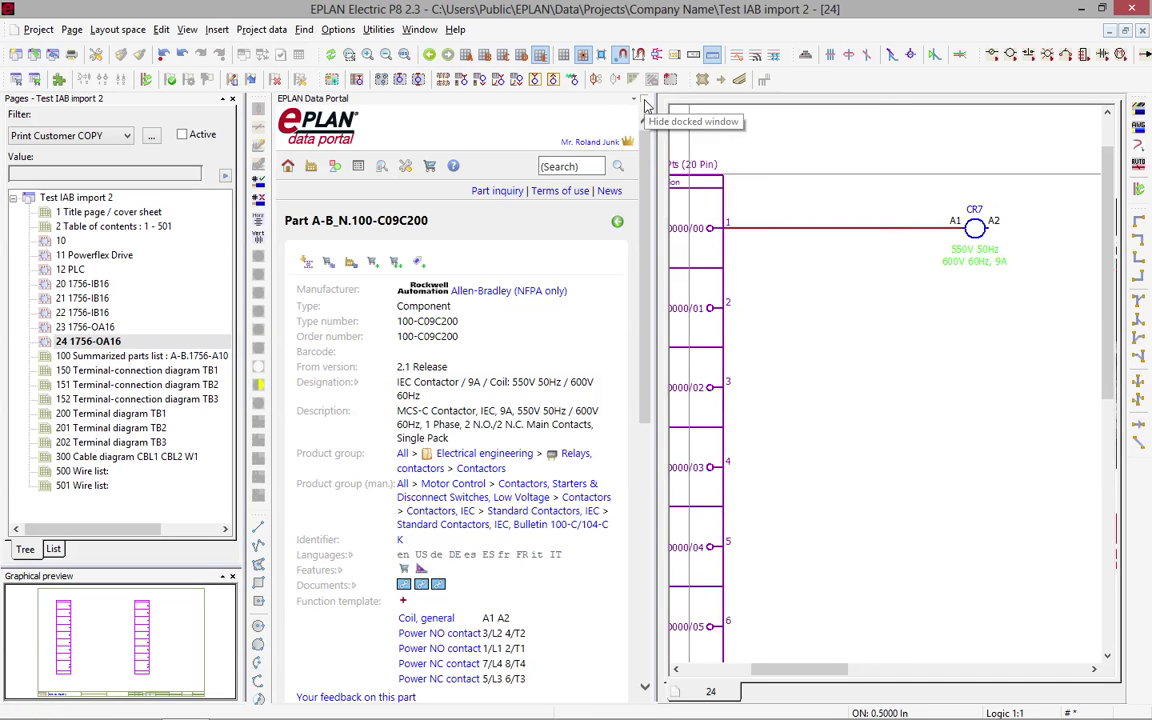
# Step: Close the Data Portal and look up CR7's part A-B_N.100-C09C200 in ESS_part001.mdb
pyautogui.click(644, 100)
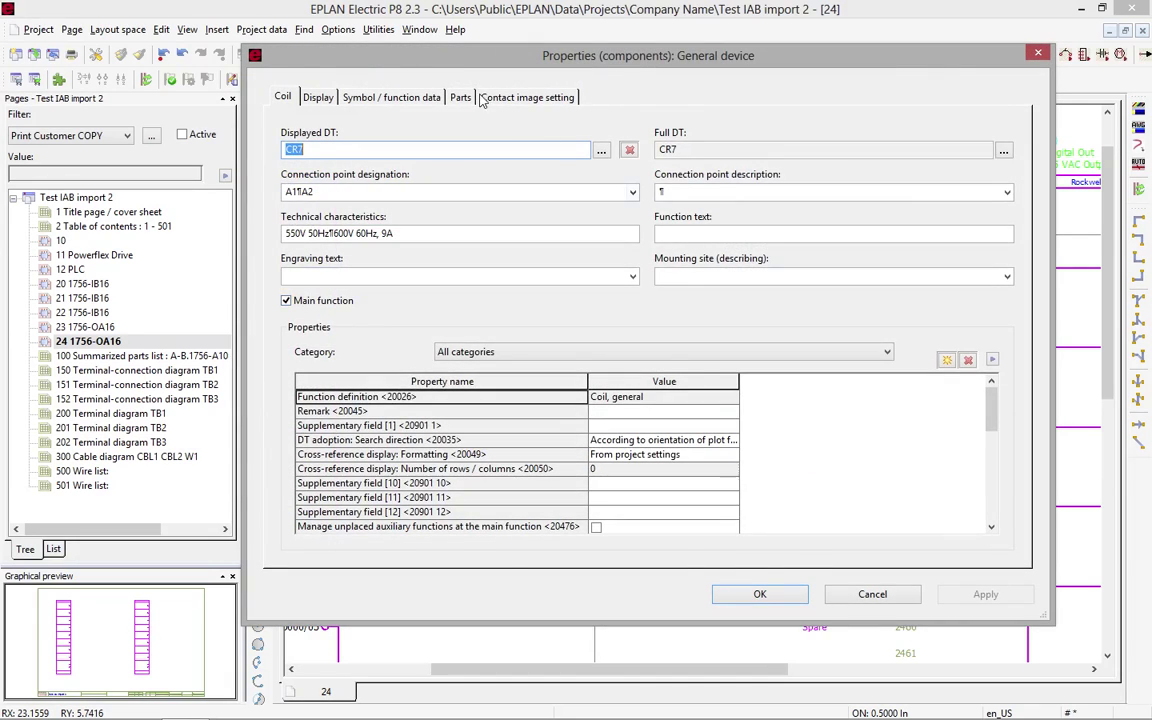
pyautogui.click(460, 97)
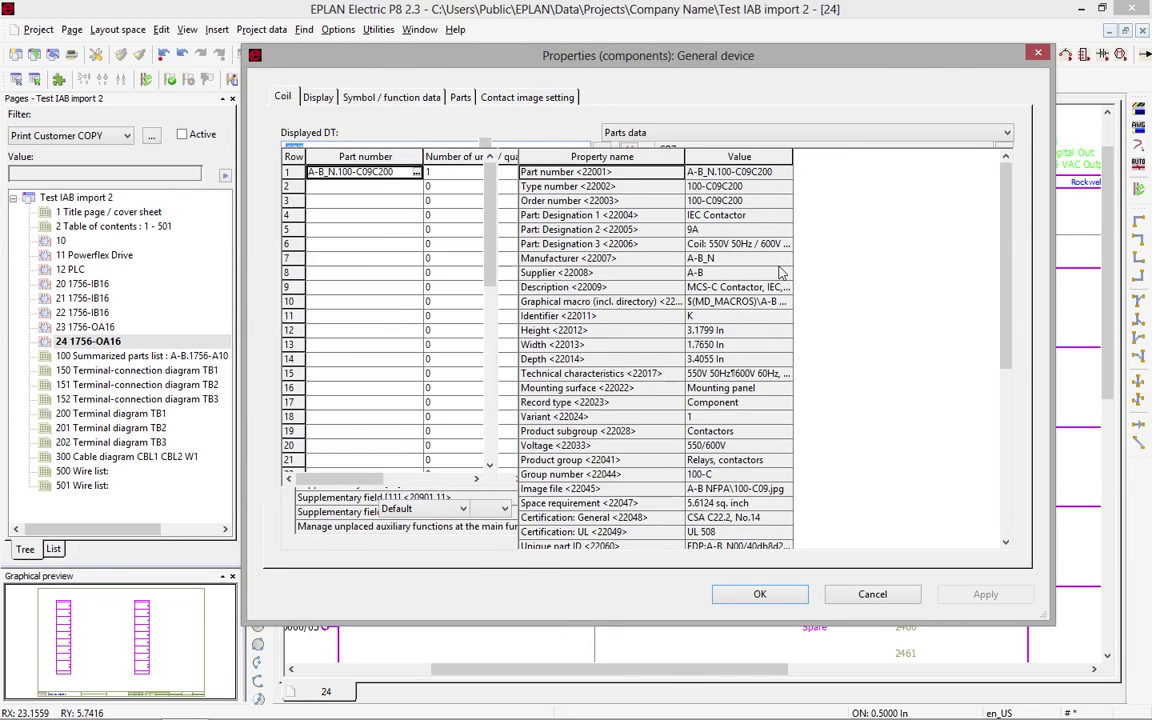
pyautogui.keyDown('shift'); pyautogui.click(718, 222); pyautogui.keyUp('shift')
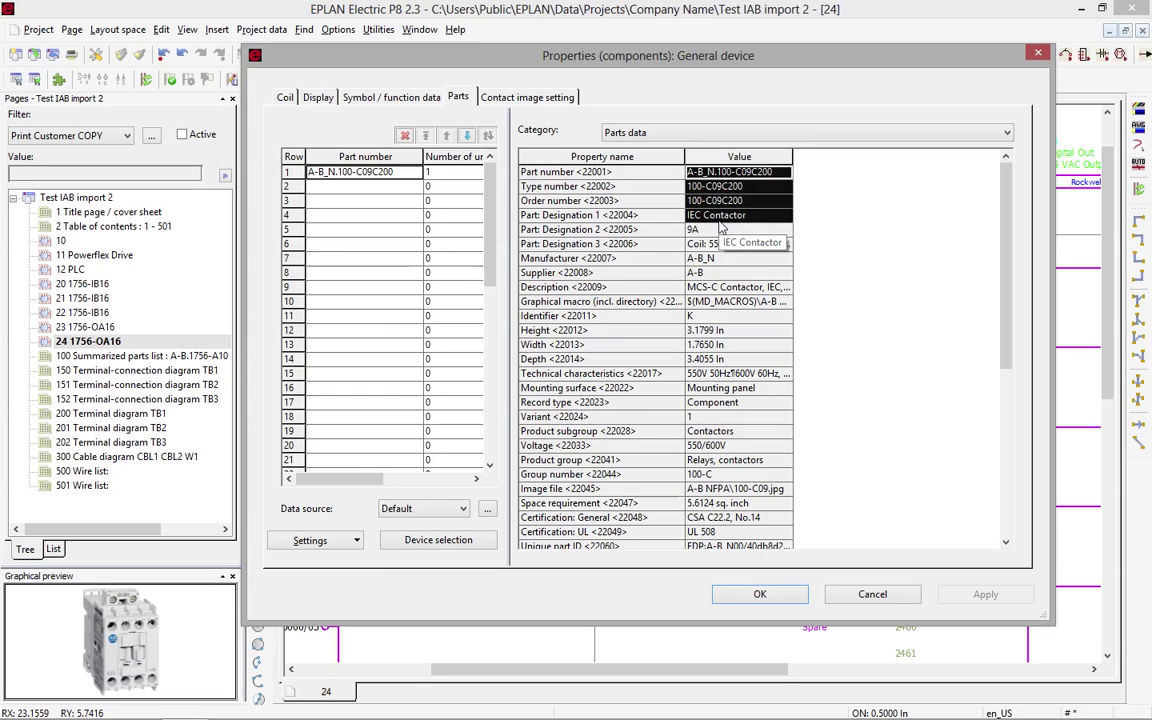
pyautogui.moveTo(745, 330); pyautogui.dragTo(750, 365)
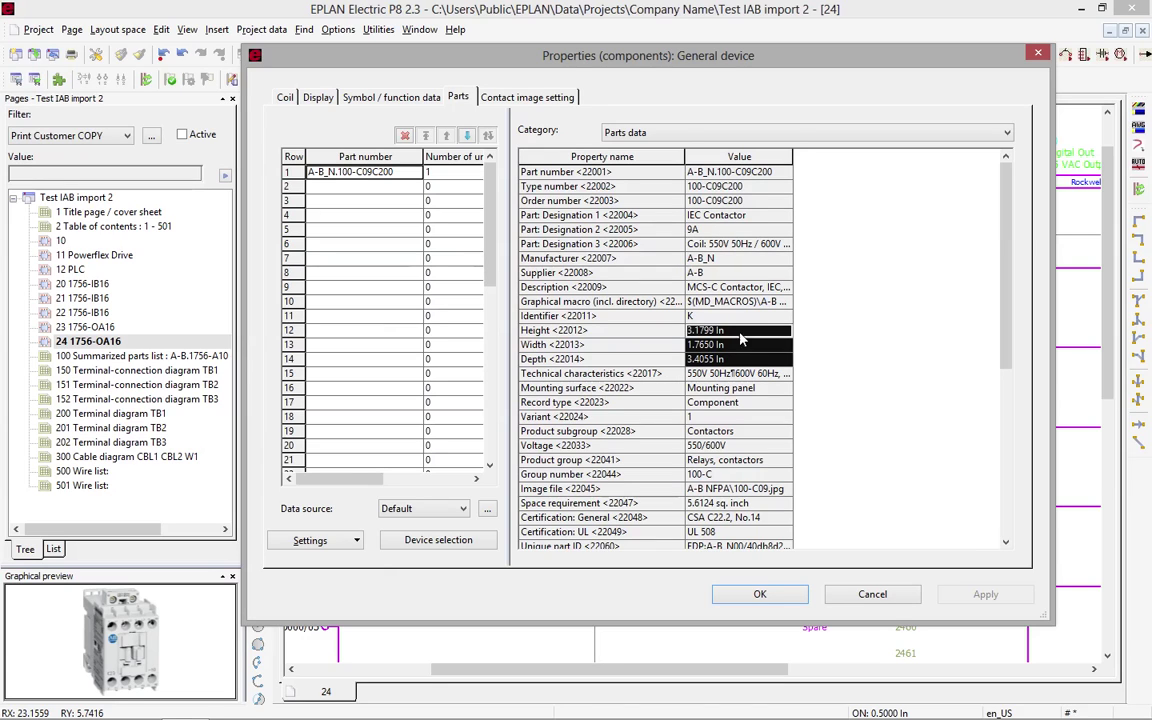
pyautogui.click(418, 177)
pyautogui.click(417, 174)
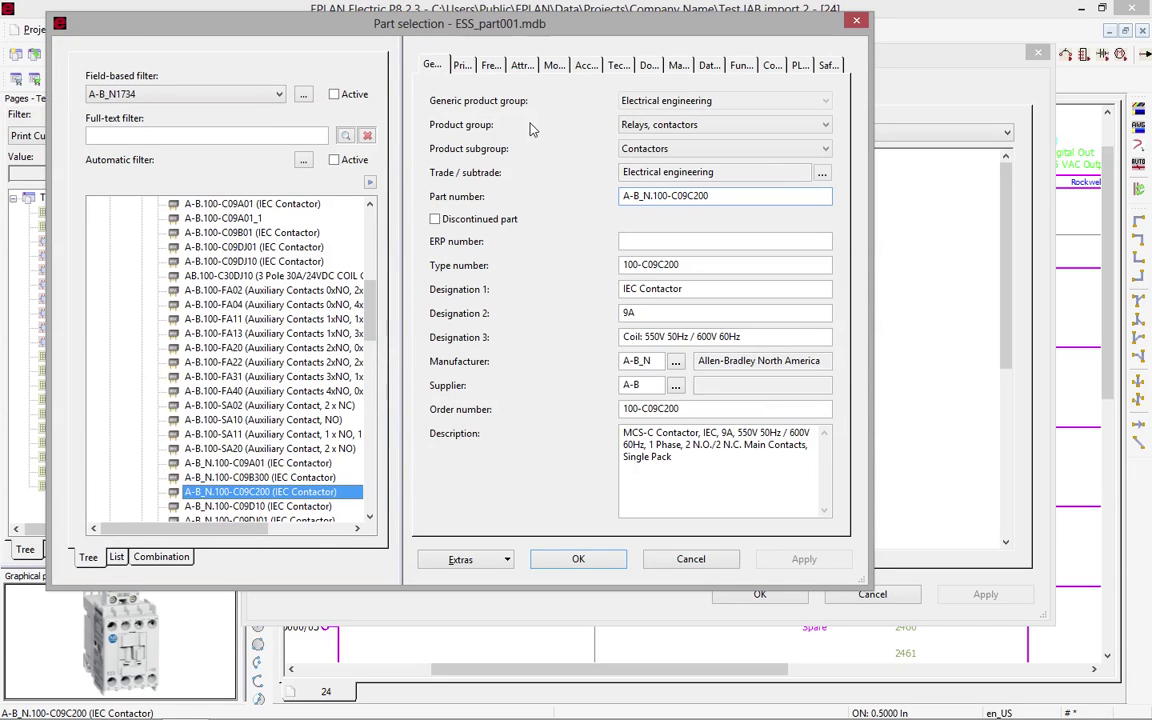
# Step: Review the mounting data and documents for A-B_N.100-C09C200 and accept it as CR7's part
pyautogui.click(555, 69)
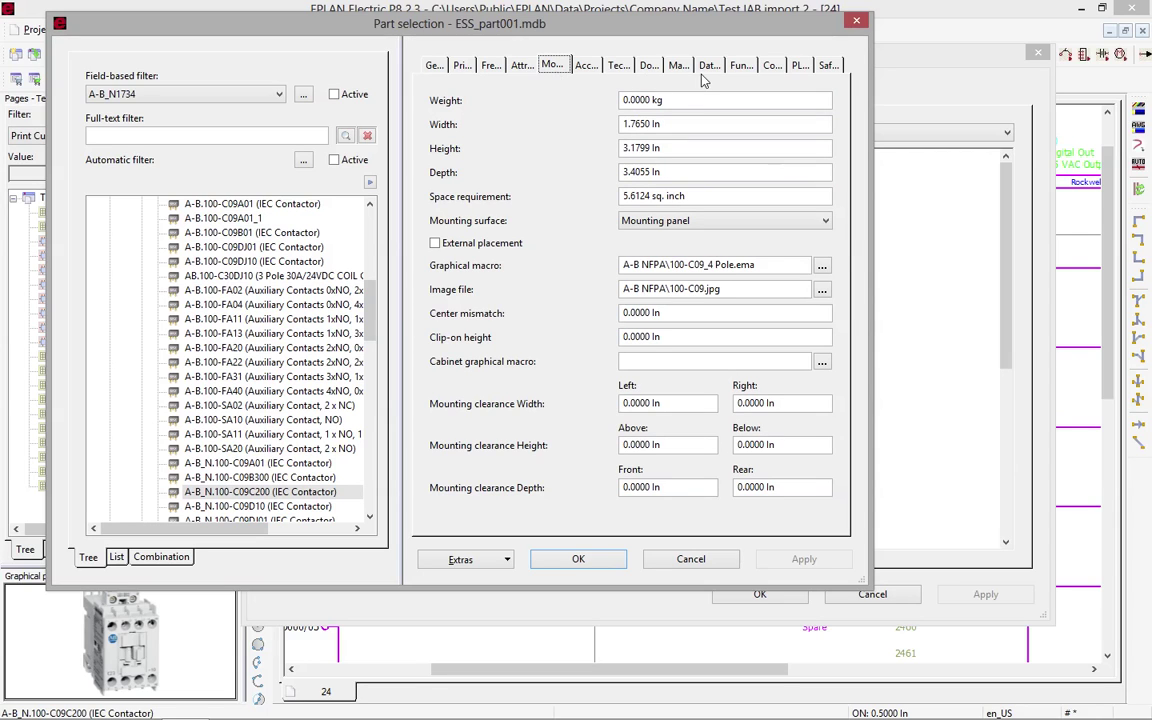
pyautogui.click(649, 66)
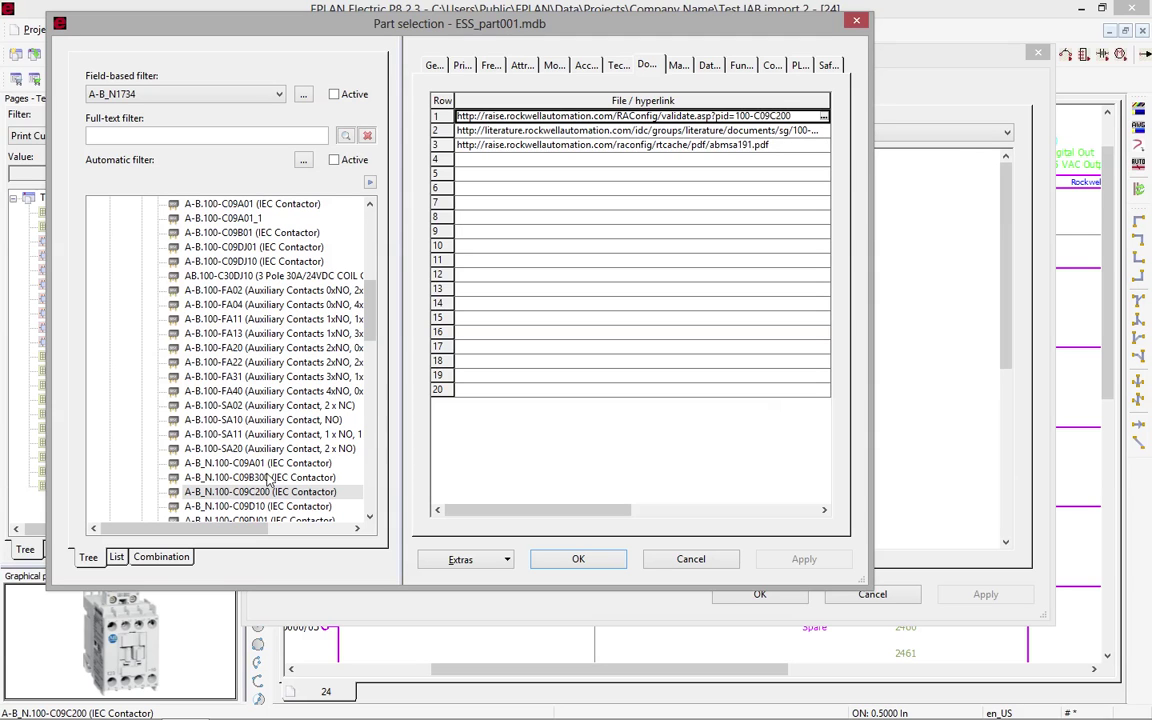
pyautogui.click(599, 559)
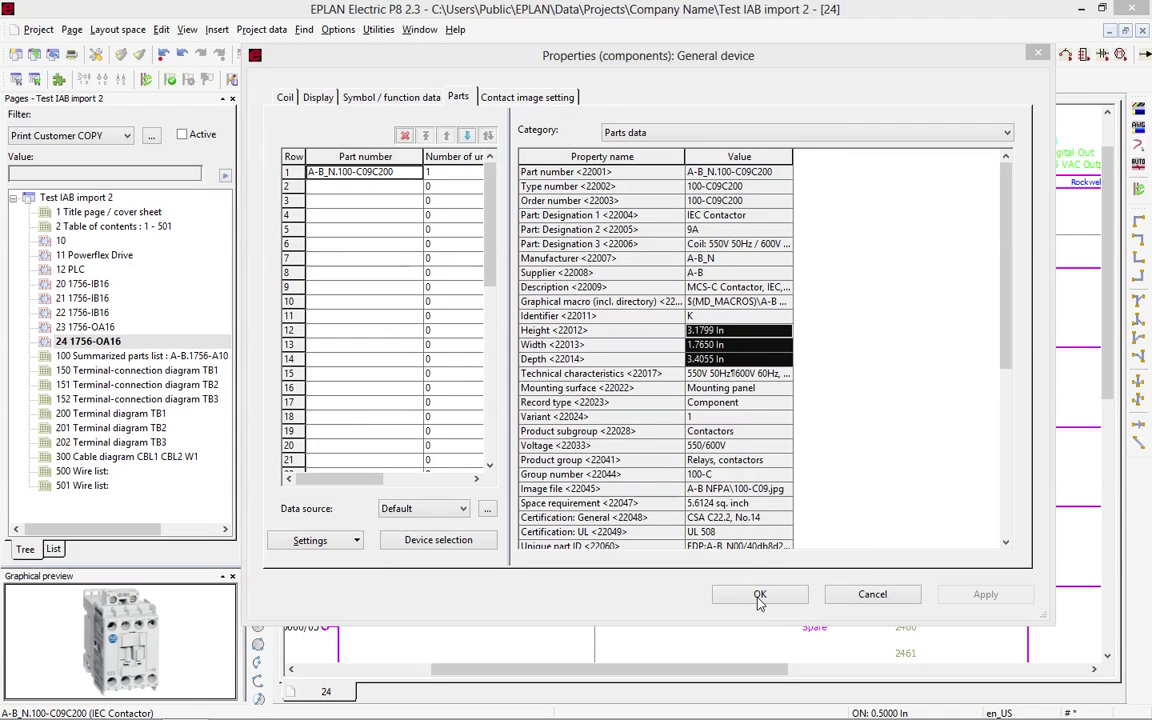
# Step: Apply the part to CR7, accept the conflict resolution, and open page 11 Powerflex Drive
pyautogui.click(760, 594)
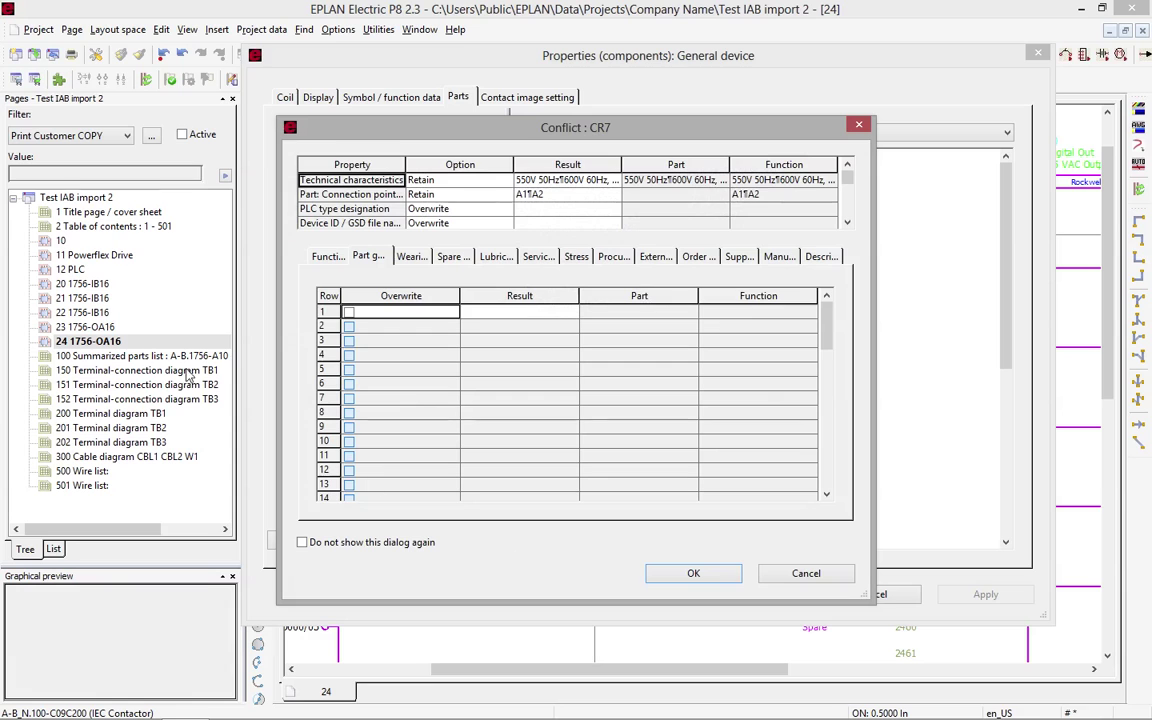
pyautogui.click(693, 574)
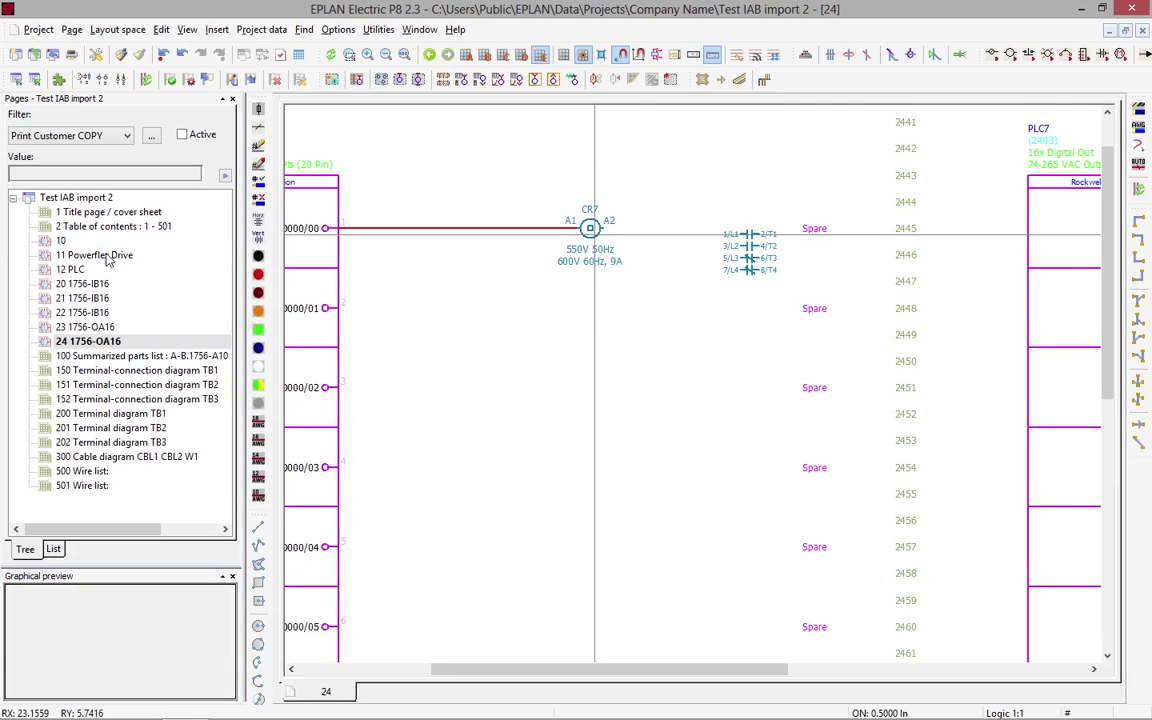
pyautogui.doubleClick(100, 256)
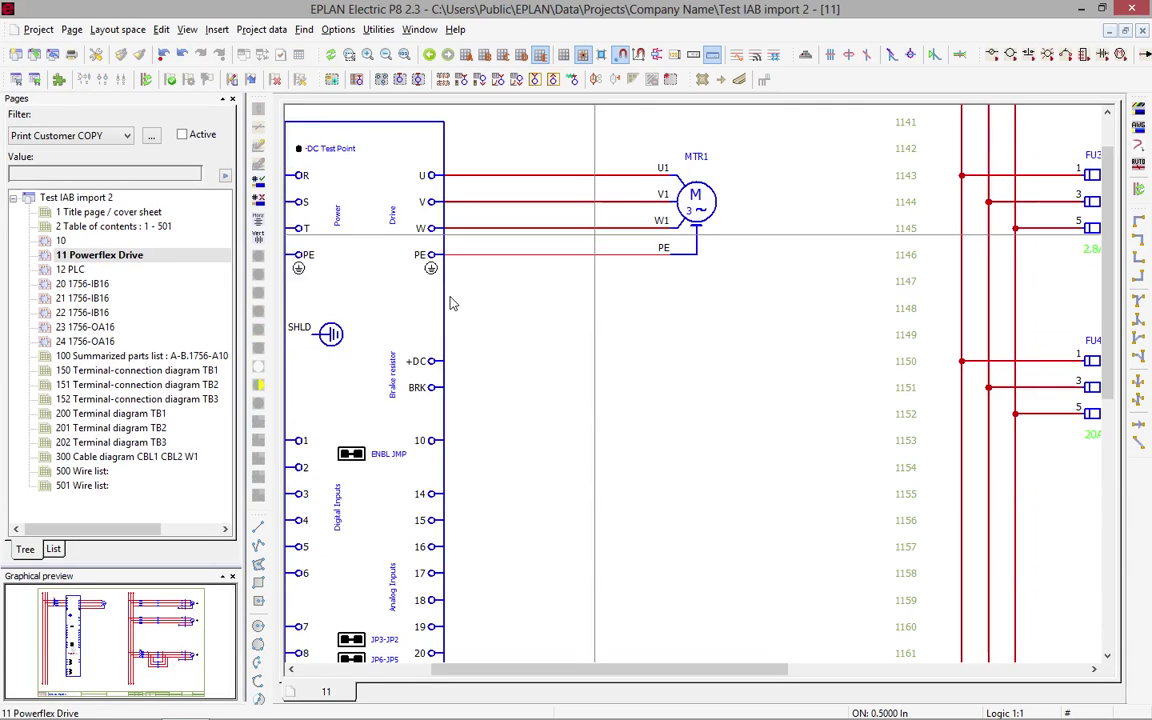
# Step: Zoom out, open the EPLAN Data Portal from Utilities, and enter the search term a-b_n.20A
pyautogui.scroll(-1, 622, 270)
pyautogui.scroll(-2, 622, 270)
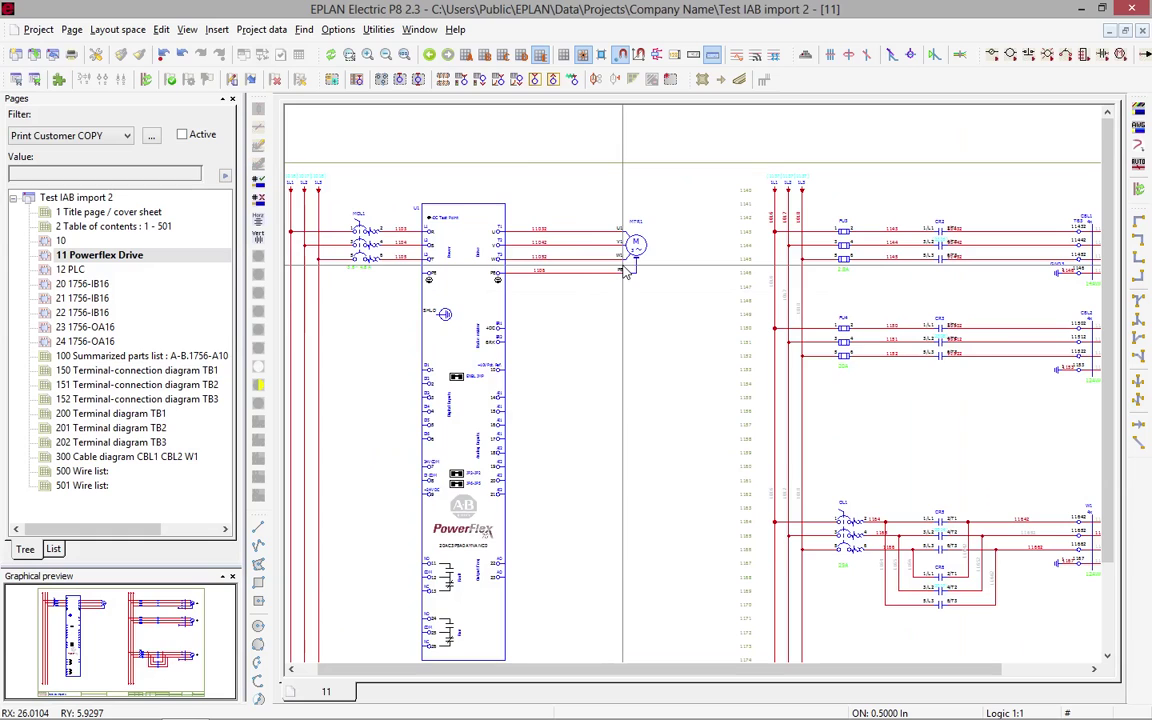
pyautogui.click(381, 31)
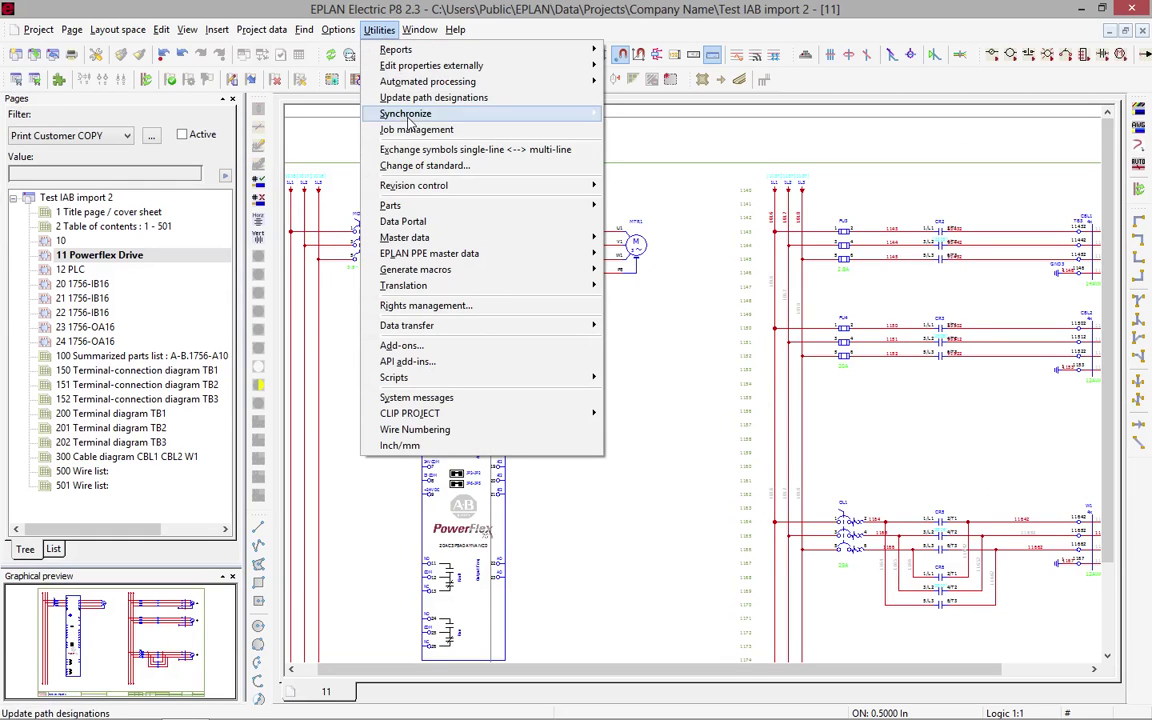
pyautogui.click(432, 224)
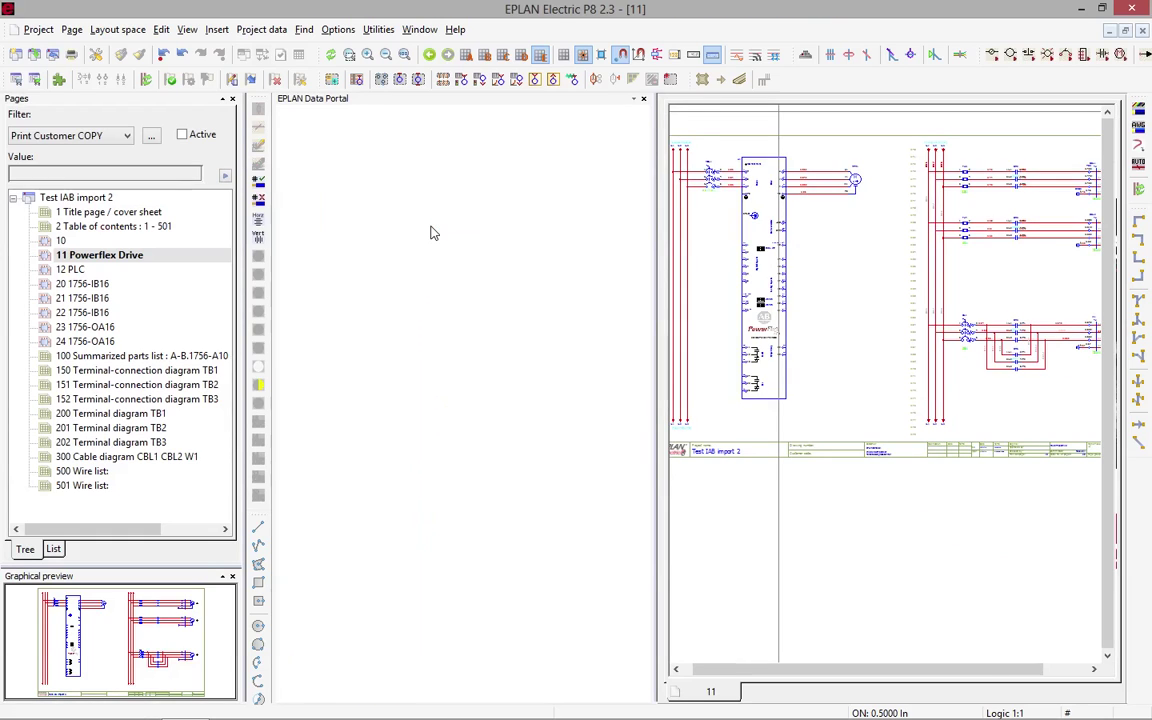
pyautogui.click(565, 166)
pyautogui.write('a-b_n.20A')
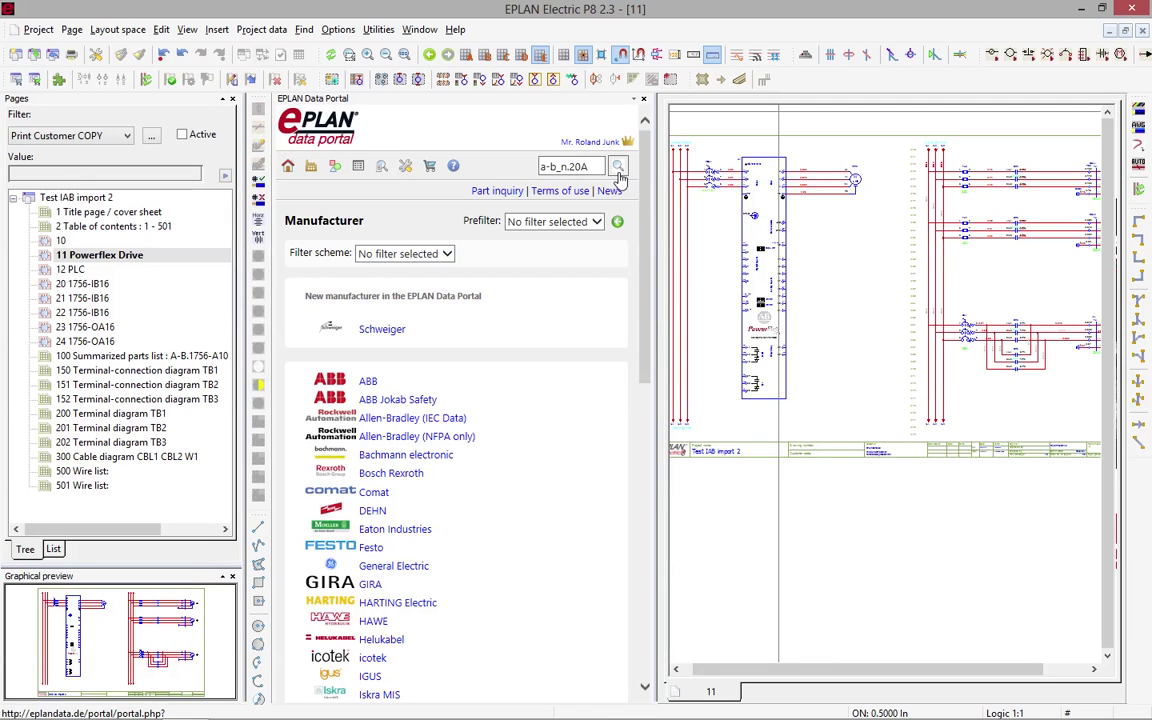
# Step: Run the a-b_n.20A search and scroll through the 8 returned Rockwell parts
pyautogui.click(619, 172)
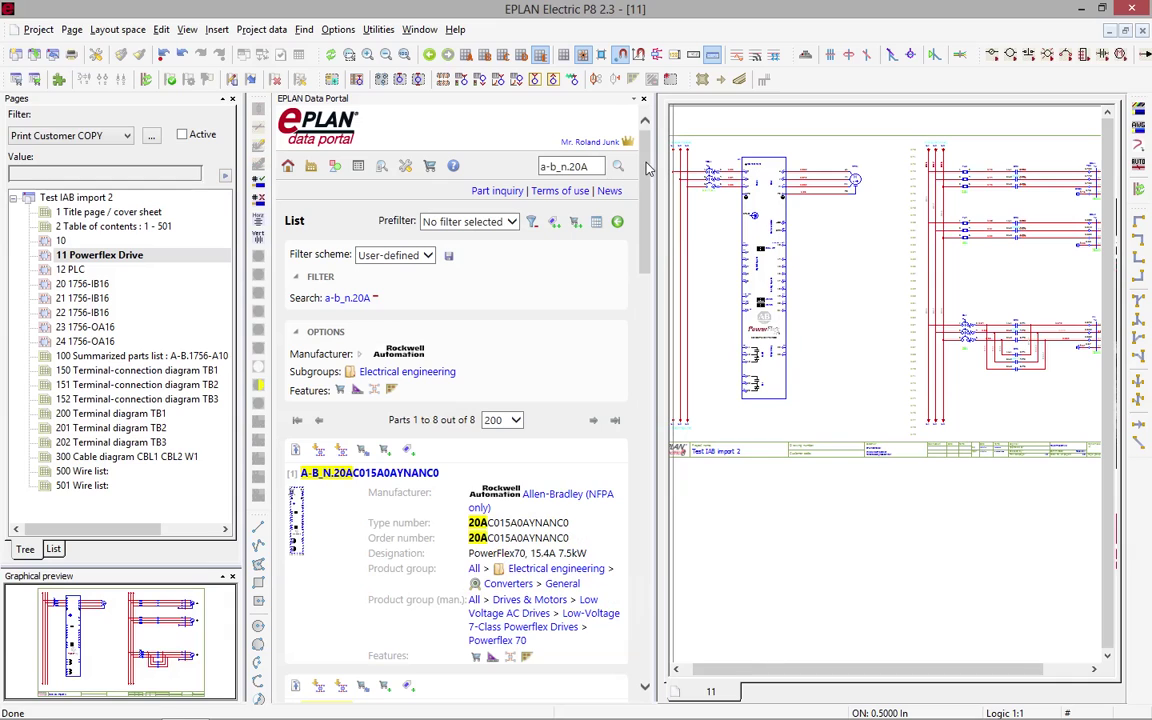
pyautogui.moveTo(645, 160); pyautogui.dragTo(650, 220)
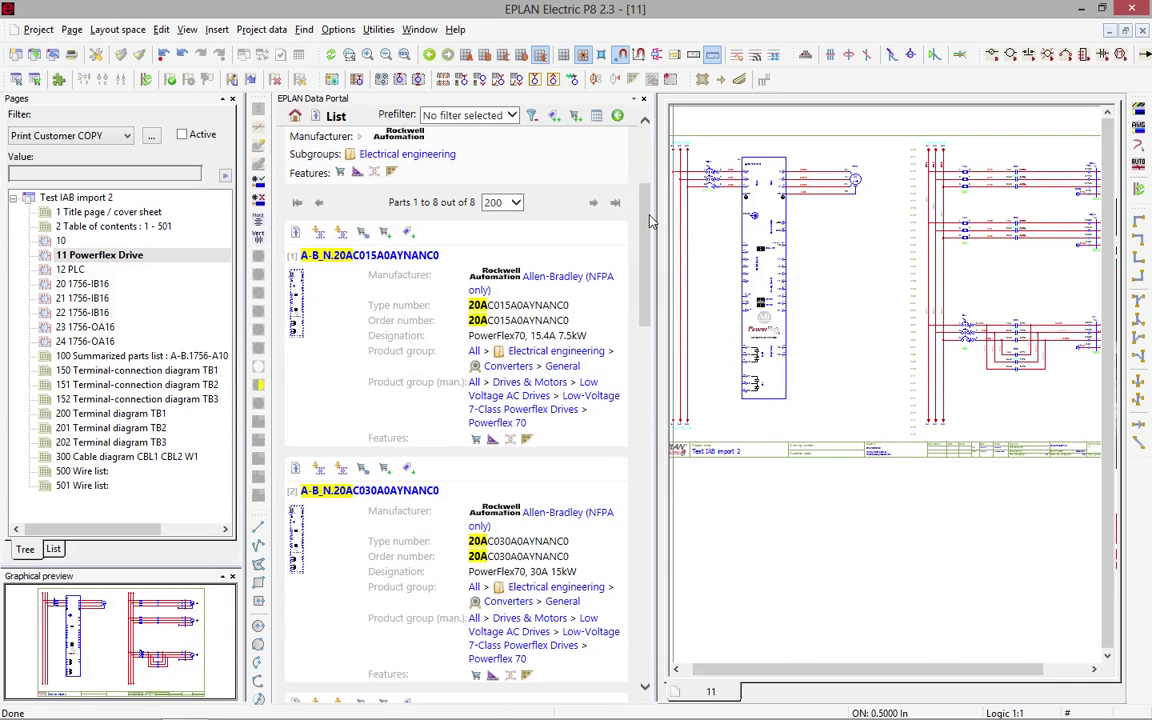
# Step: Import PowerFlex70 drive A-B_N.20AC015A0AYNANC0 with its part data and macro, then zoom into page 11
pyautogui.click(341, 239)
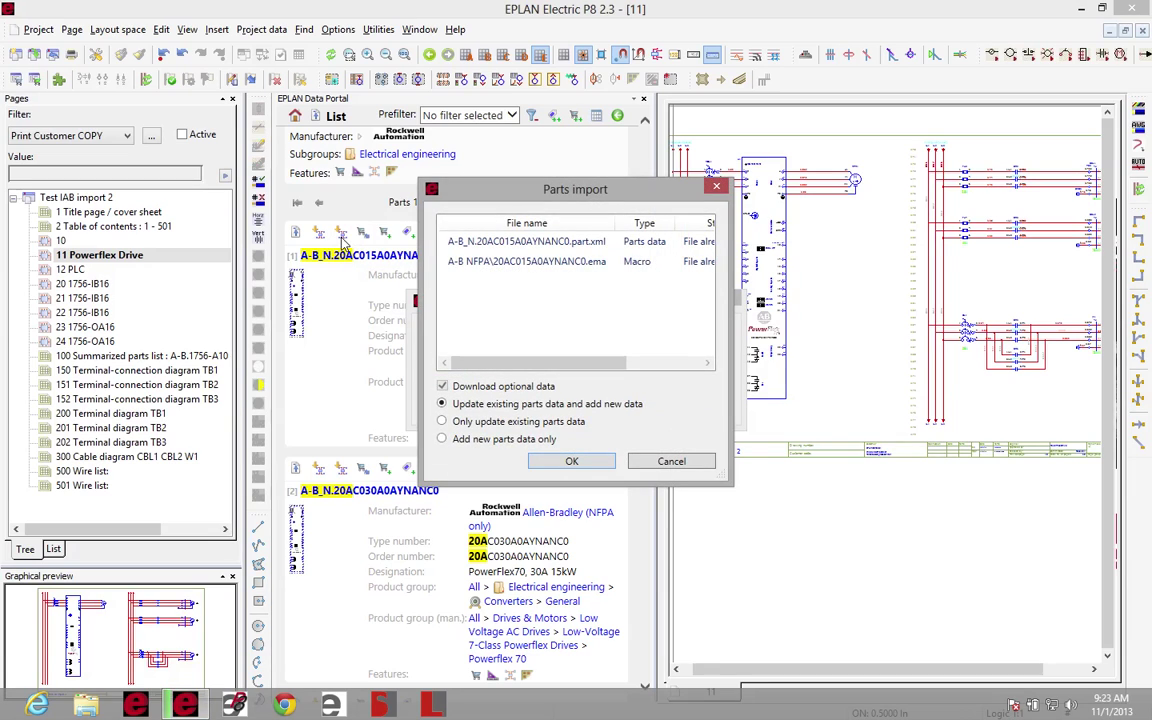
pyautogui.click(570, 460)
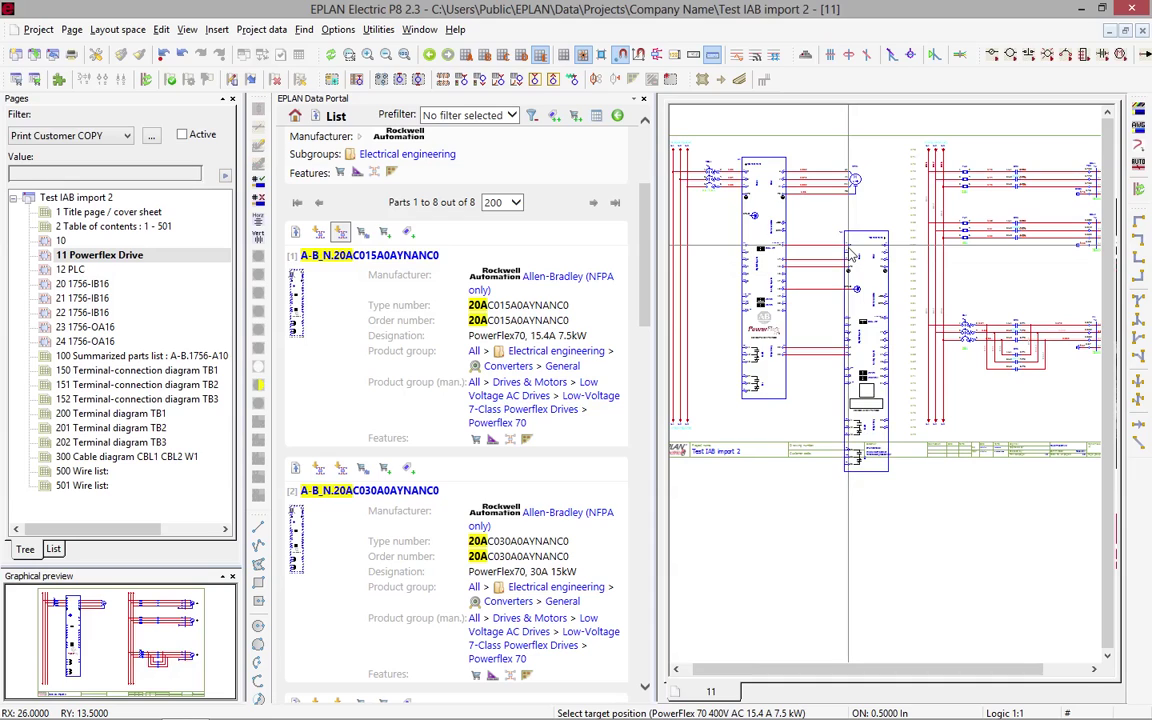
pyautogui.scroll(3, 852, 255)
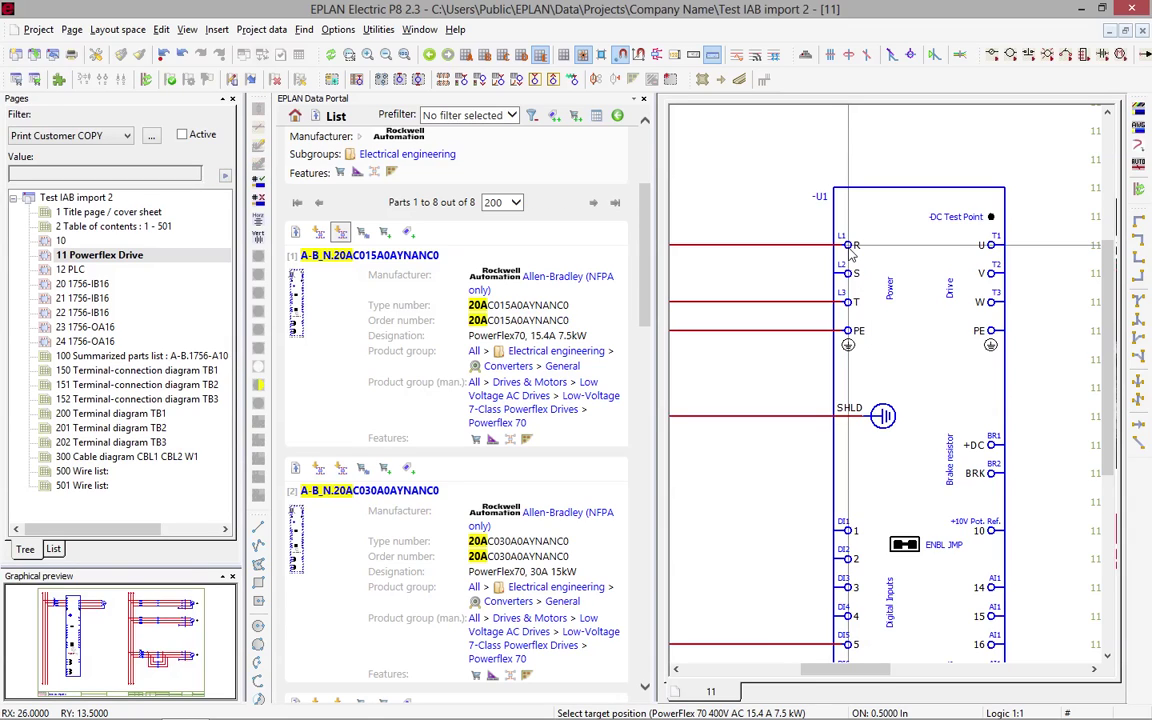
# Step: Close the Data Portal panel and cancel placement of the PowerFlex drive macro
pyautogui.click(643, 98)
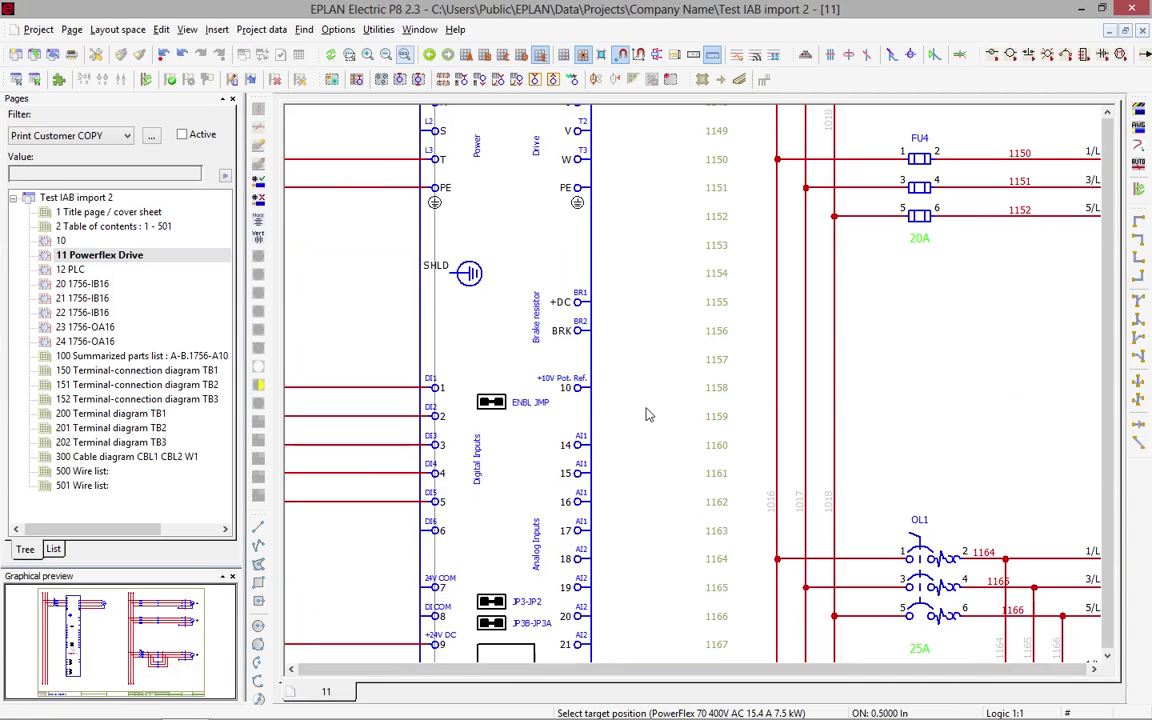
pyautogui.scroll(-3, 612, 361)
pyautogui.press('Escape')
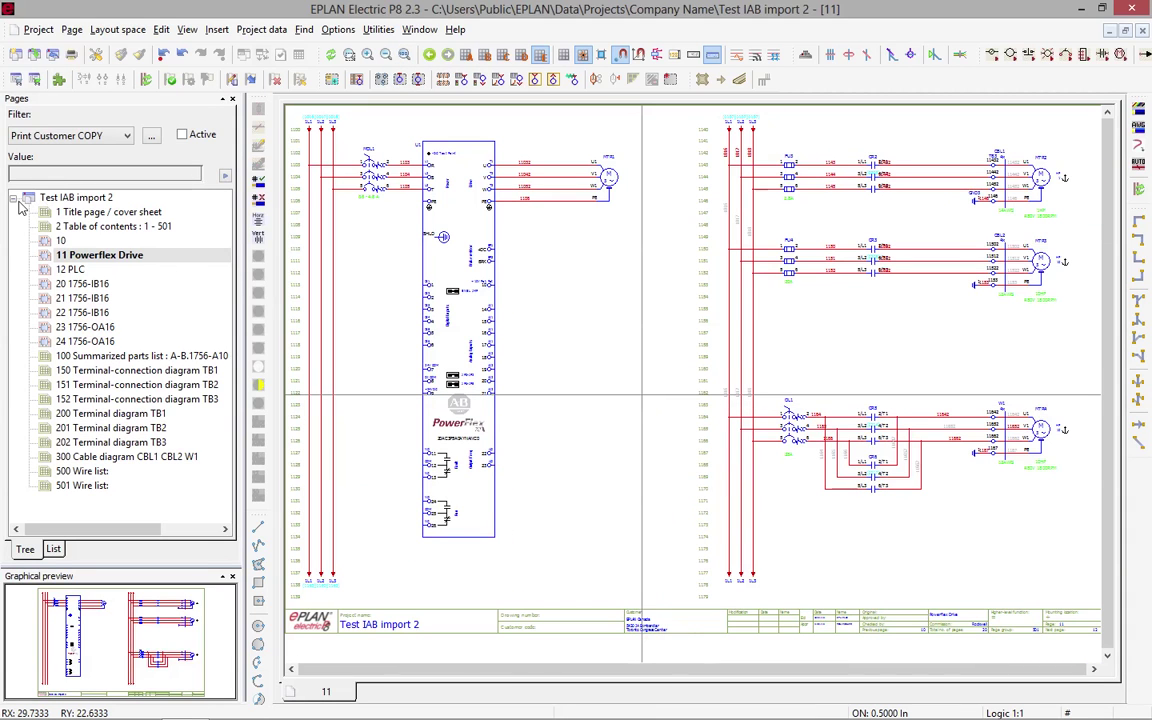
# Step: Collapse the Test IAB import 2 page tree and open the ROCKWELL IAB Macro project
pyautogui.click(14, 198)
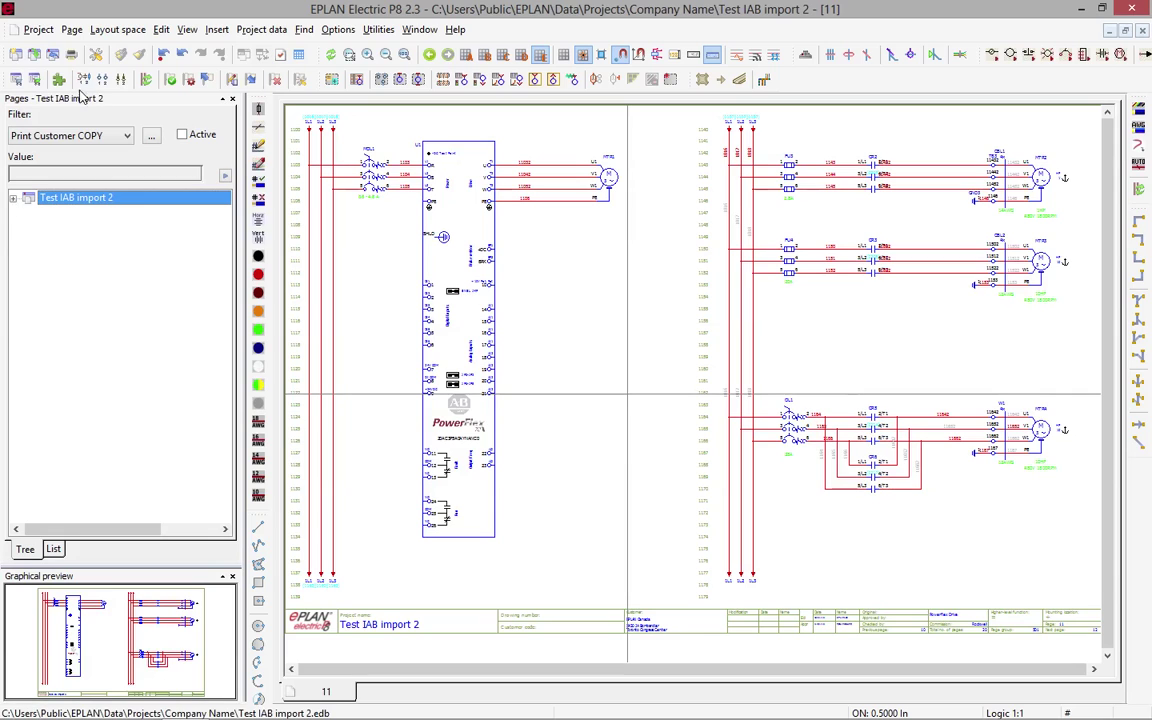
pyautogui.click(38, 30)
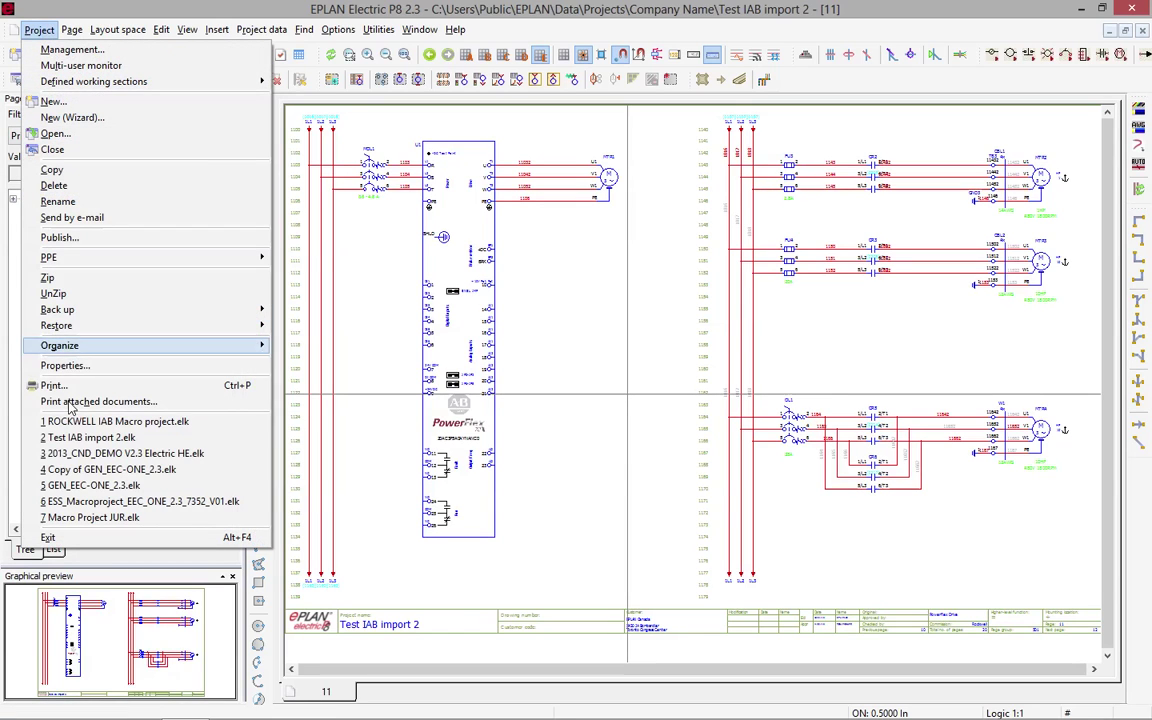
pyautogui.click(124, 421)
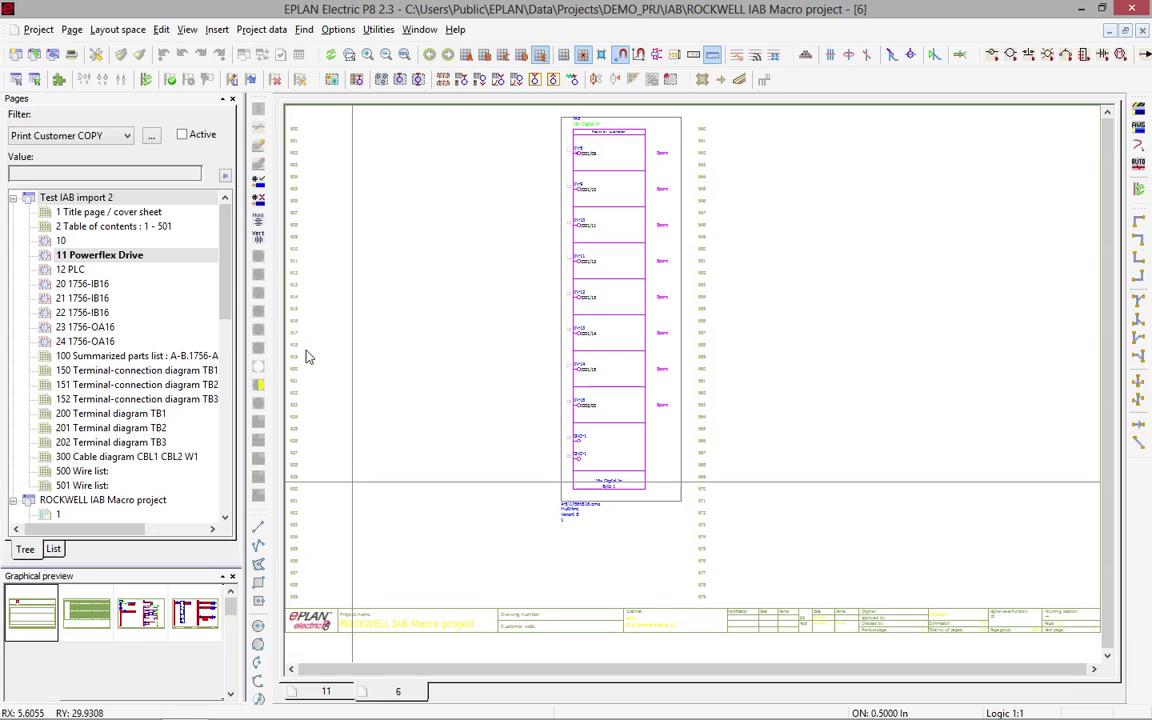
pyautogui.moveTo(224, 290); pyautogui.dragTo(222, 413)
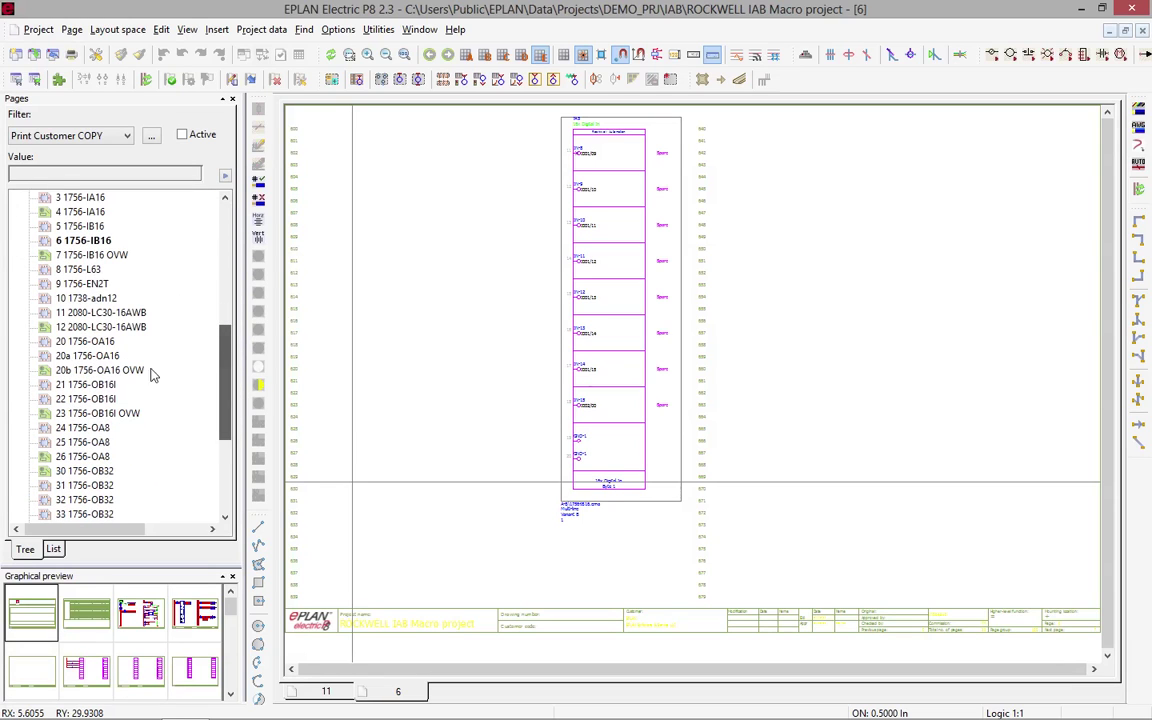
pyautogui.click(90, 256)
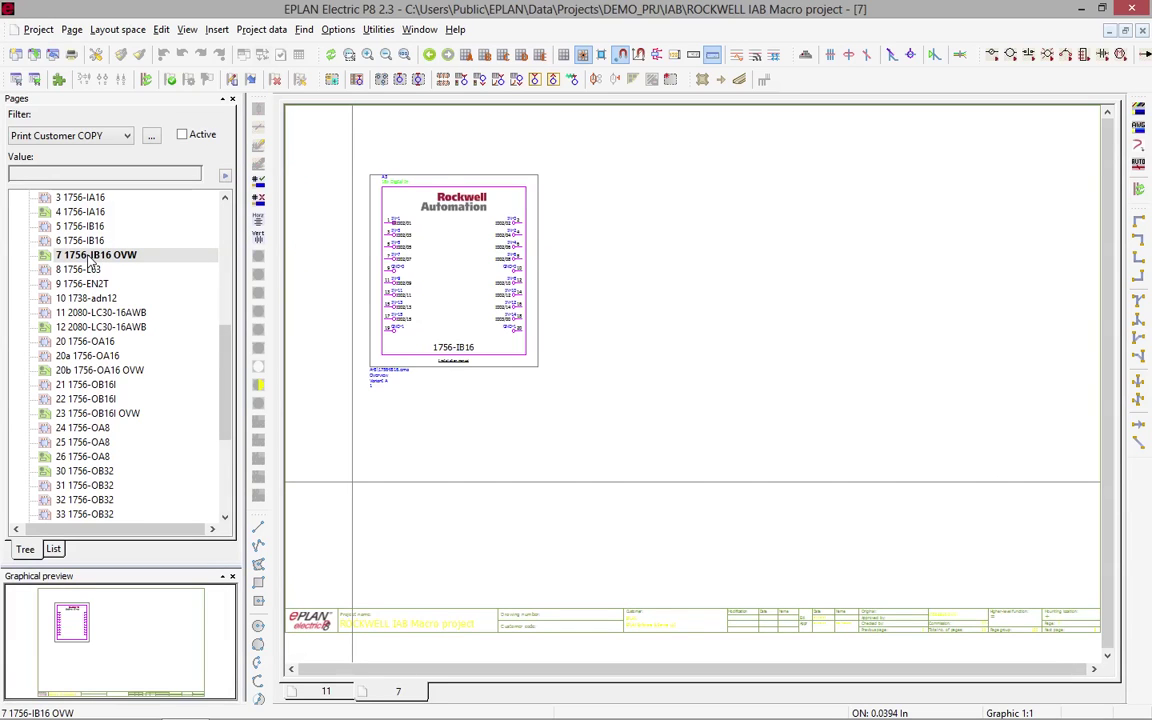
pyautogui.click(86, 241)
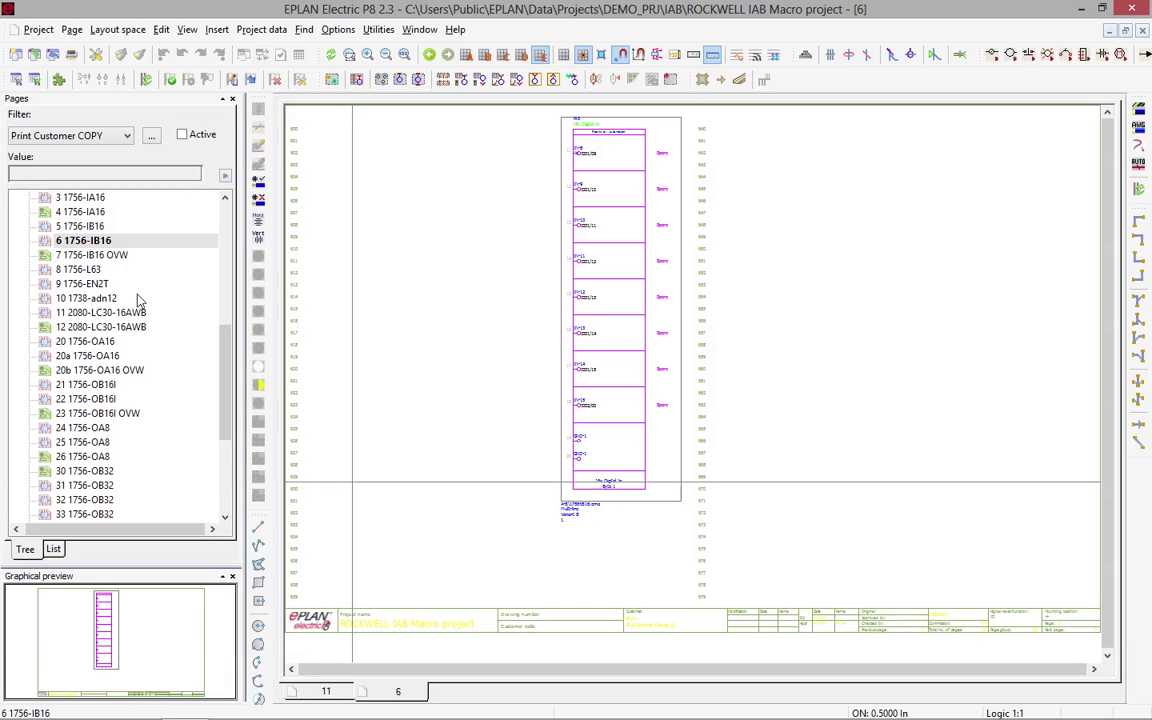
pyautogui.moveTo(224, 361); pyautogui.dragTo(217, 212)
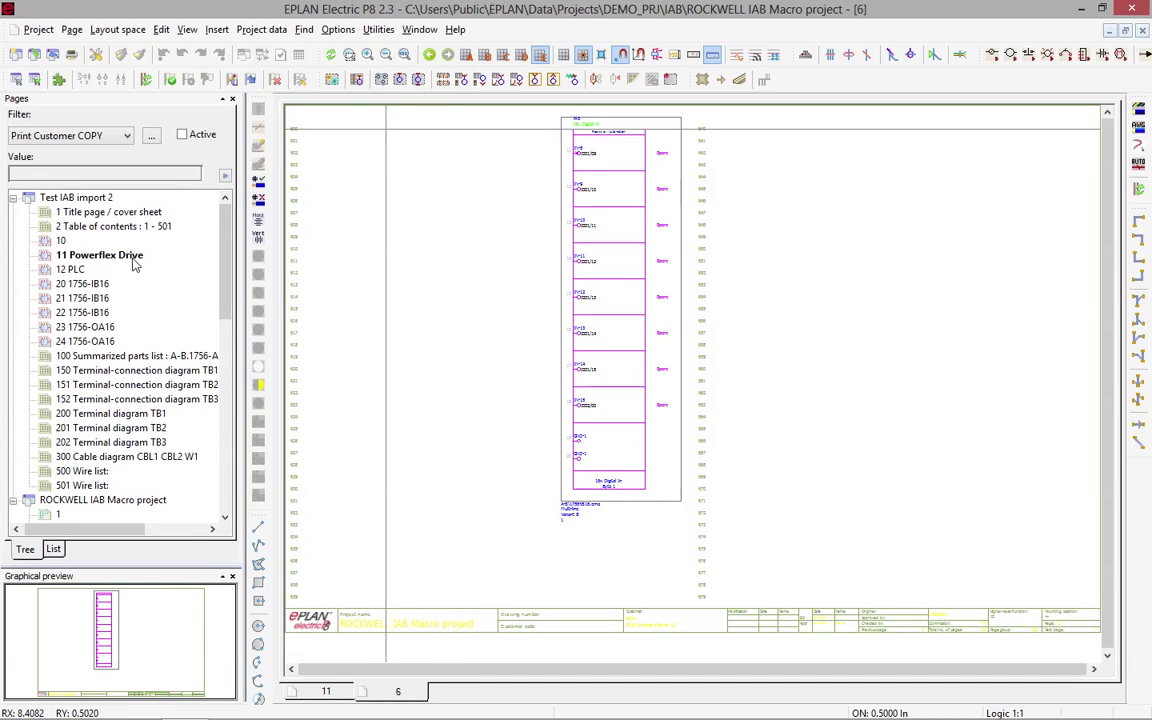
# Step: Import PLC data in RSLogix Architect V3.60 / V20 format, then switch to Safari's EPLAN Apps page
pyautogui.click(262, 30)
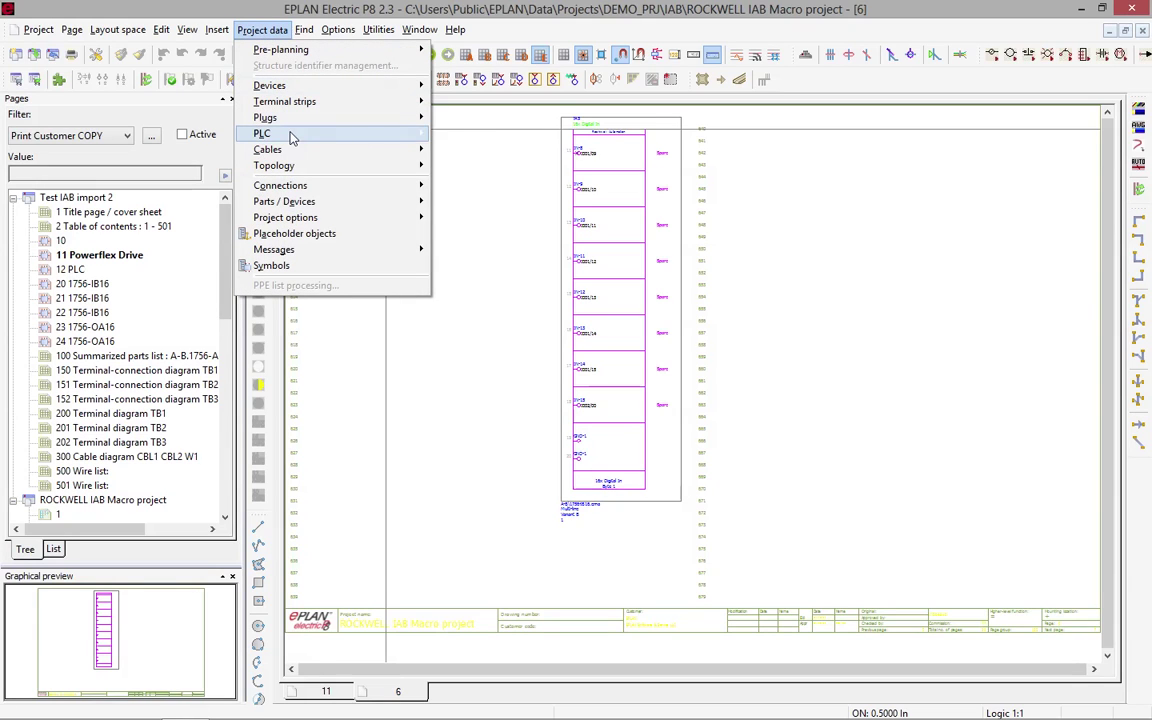
pyautogui.moveTo(291, 135)
pyautogui.click(443, 213)
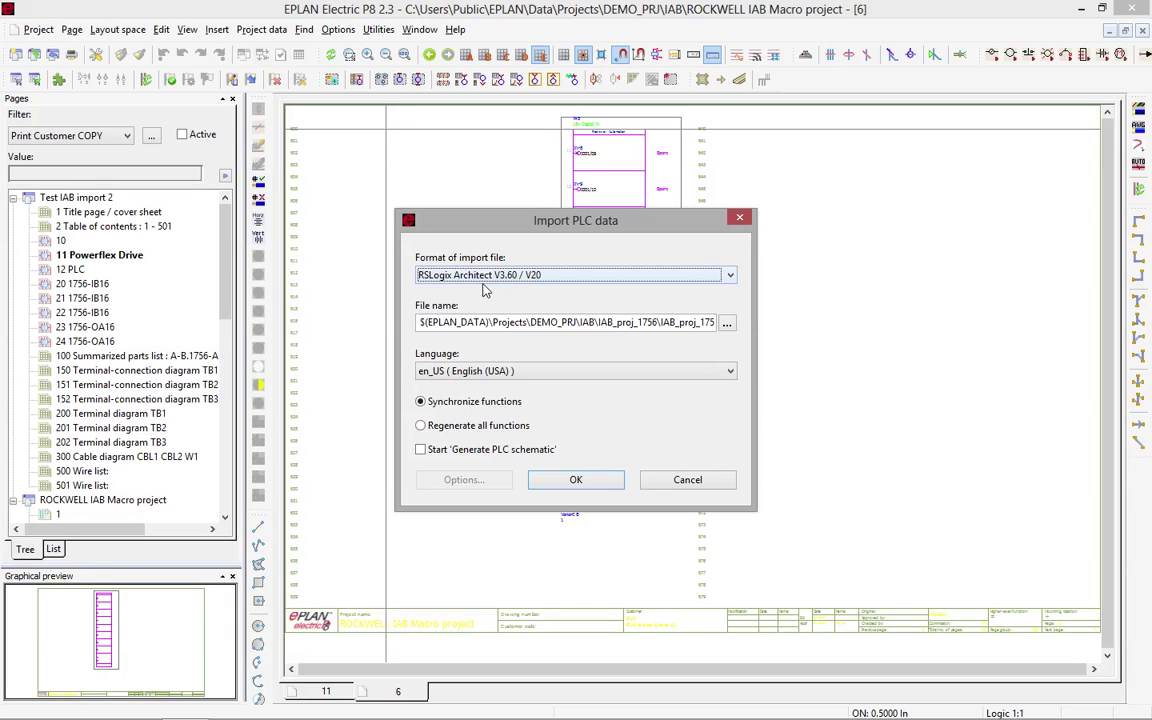
pyautogui.press('Return')
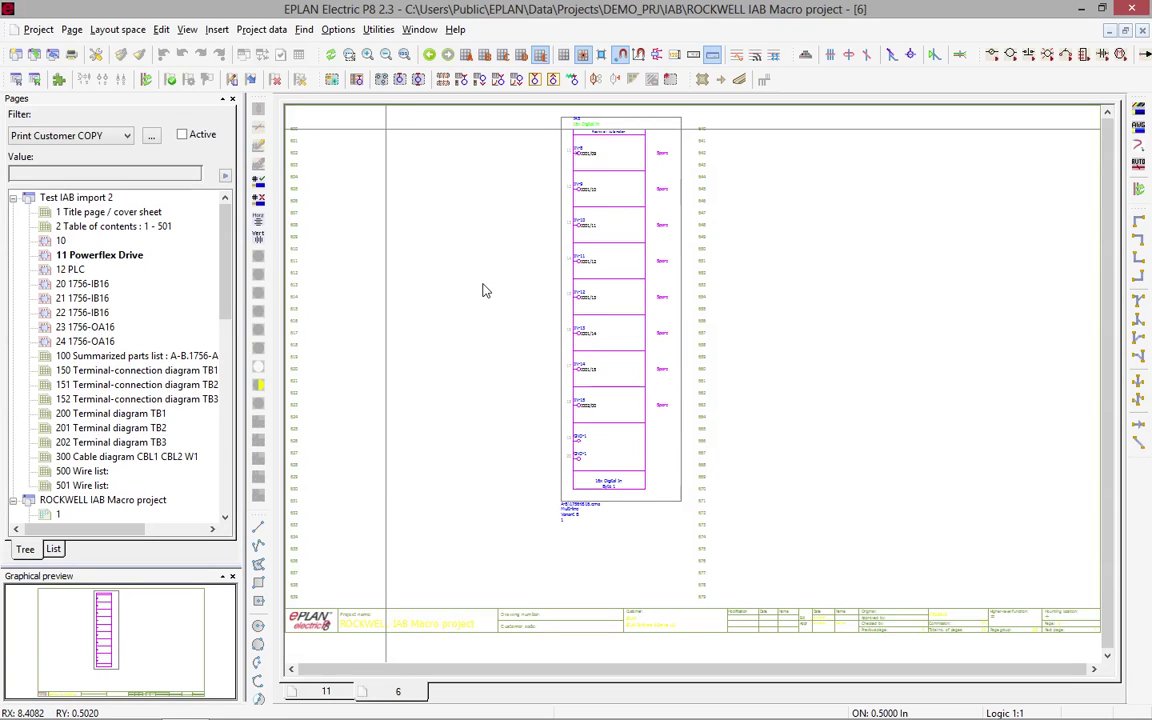
pyautogui.press('super+Tab')
pyautogui.press('super+Tab')
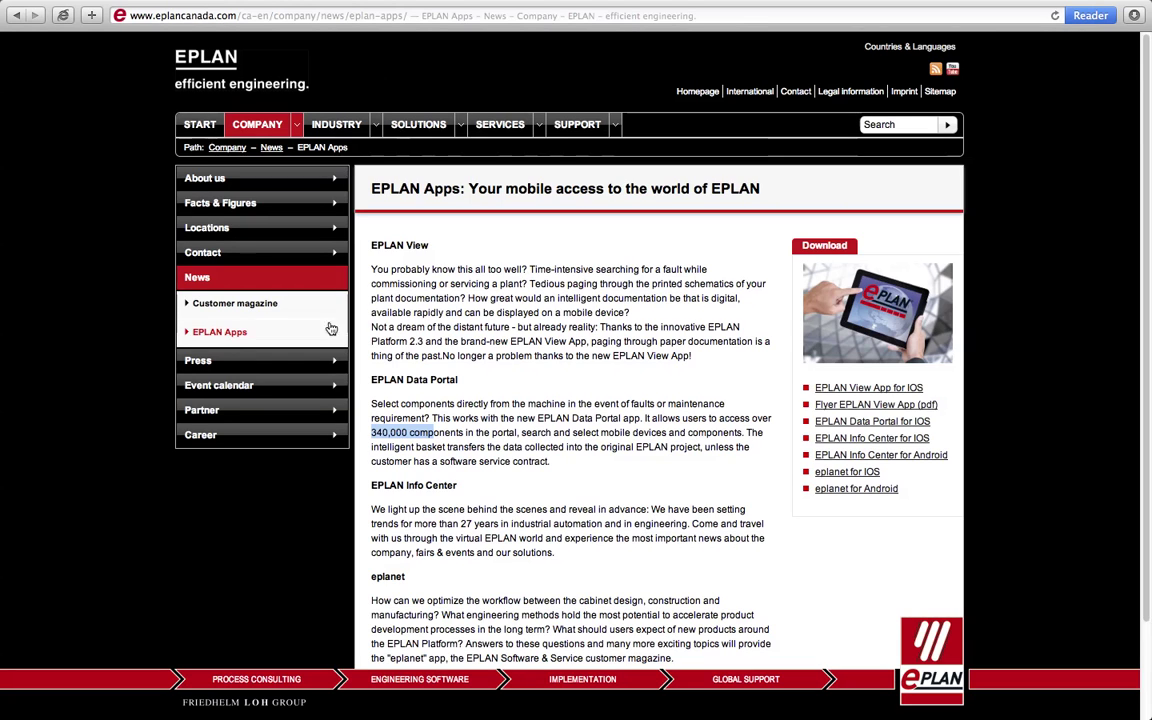
# Step: Browse Solutions > Electrical engineering > EPLAN Data Portal > Manufacturer and show the country and language choices
pyautogui.click(432, 125)
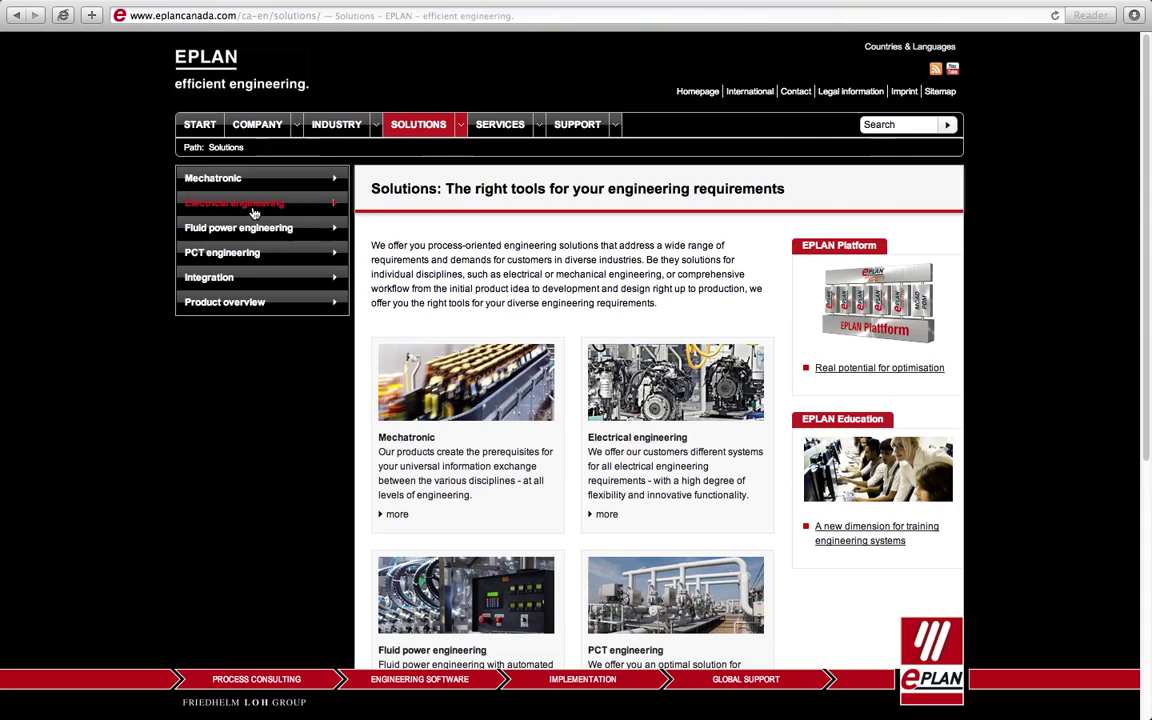
pyautogui.click(254, 211)
pyautogui.click(238, 345)
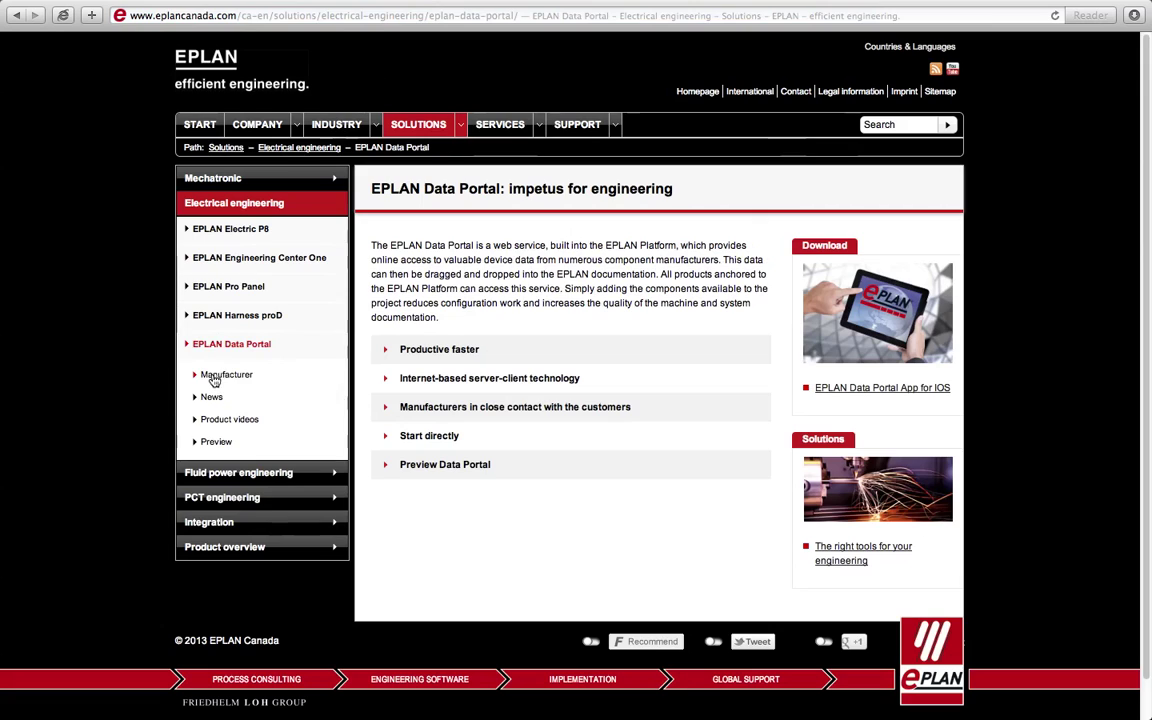
pyautogui.click(218, 375)
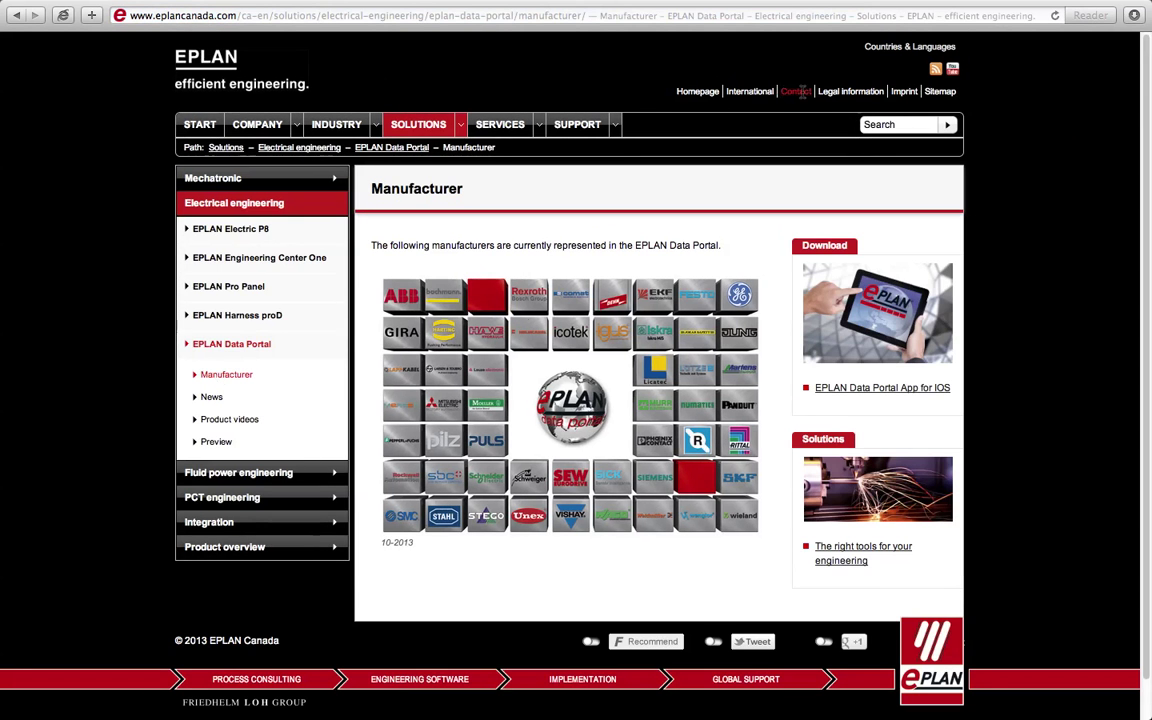
pyautogui.click(897, 50)
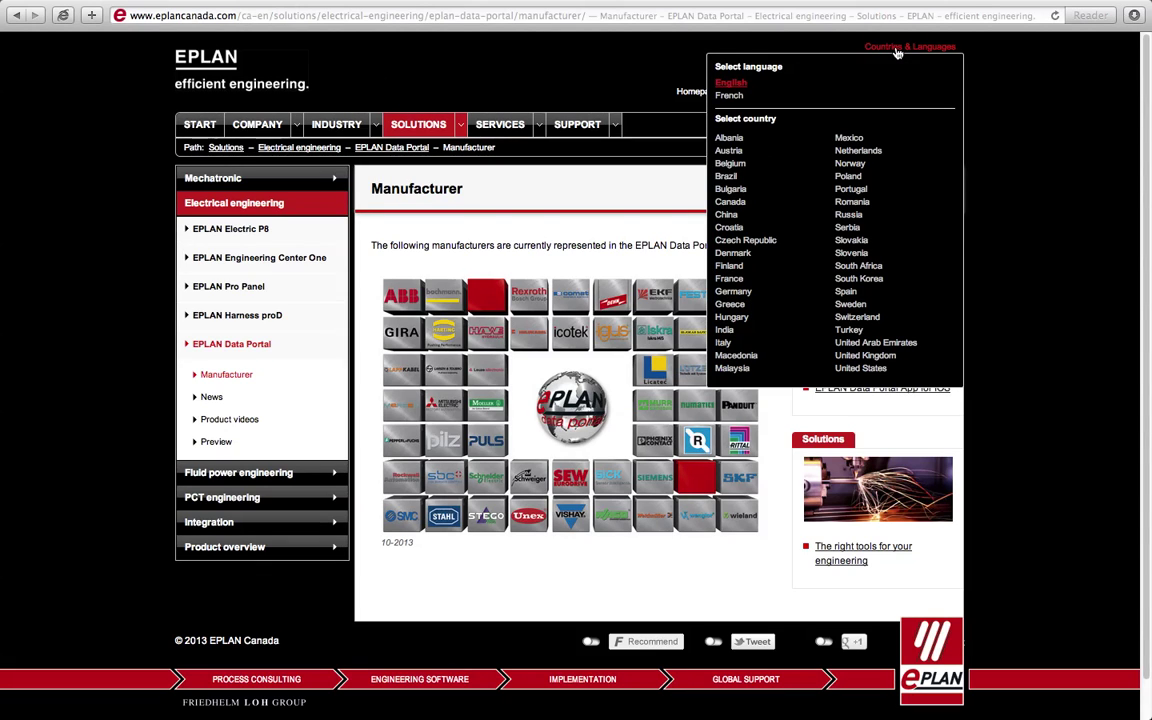